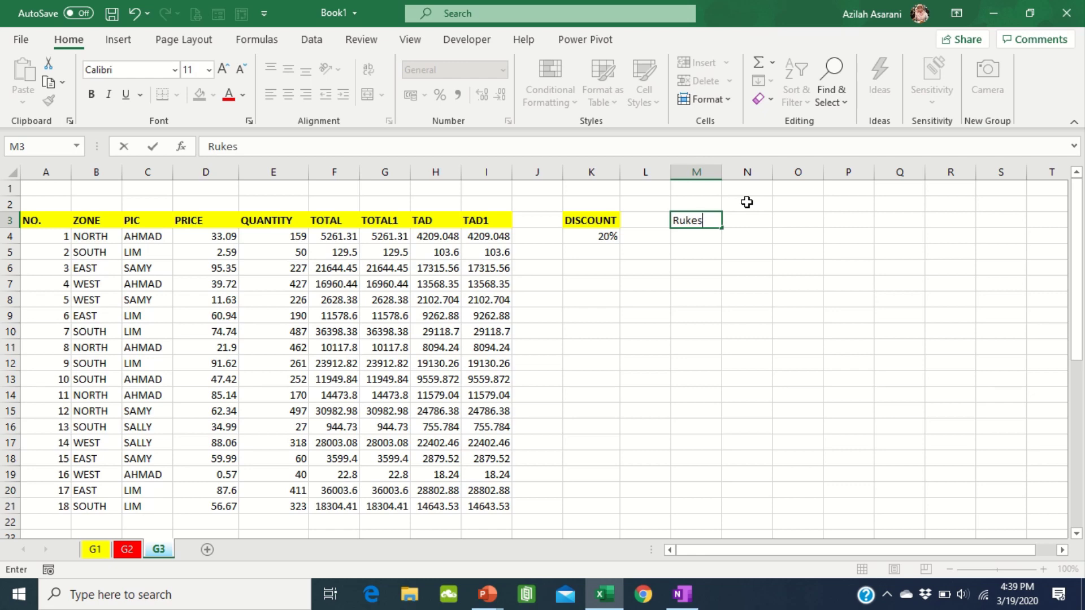
Enter the heading Rules in cell M3.
{"action": "key", "text": "BackSpace"}
{"action": "key", "text": "BackSpace"}
{"action": "key", "text": "BackSpace"}
{"action": "type", "text": "les"}
{"action": "key", "text": "Return"}
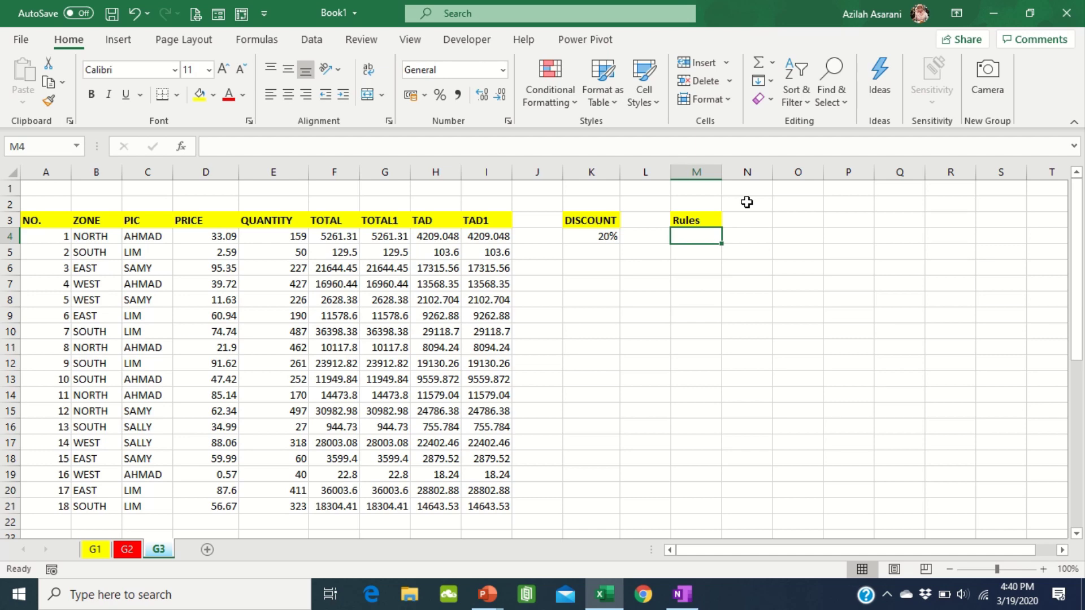
Enter the rule "If no blank rows or columns, just select ONE CELL in your database" in cell M4.
{"action": "type", "text": "If no"}
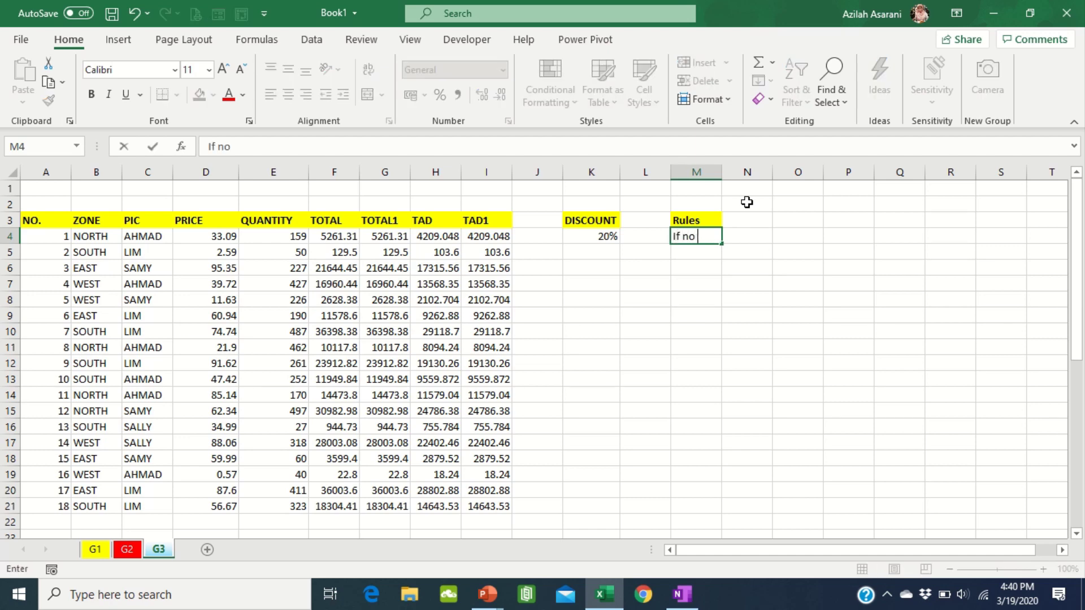
{"action": "type", "text": " blank rows "}
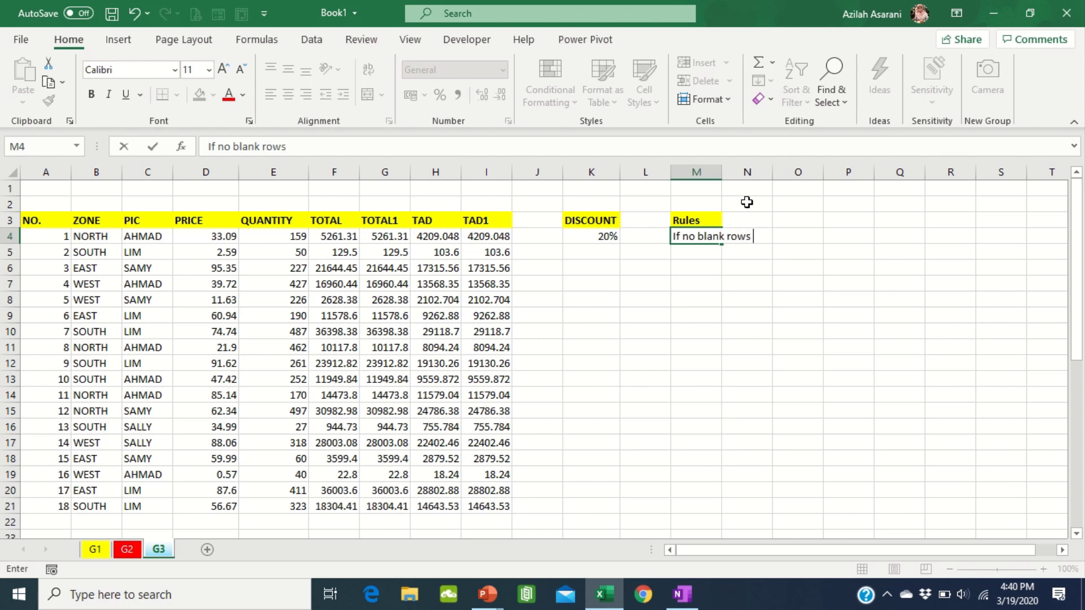
{"action": "type", "text": "or column"}
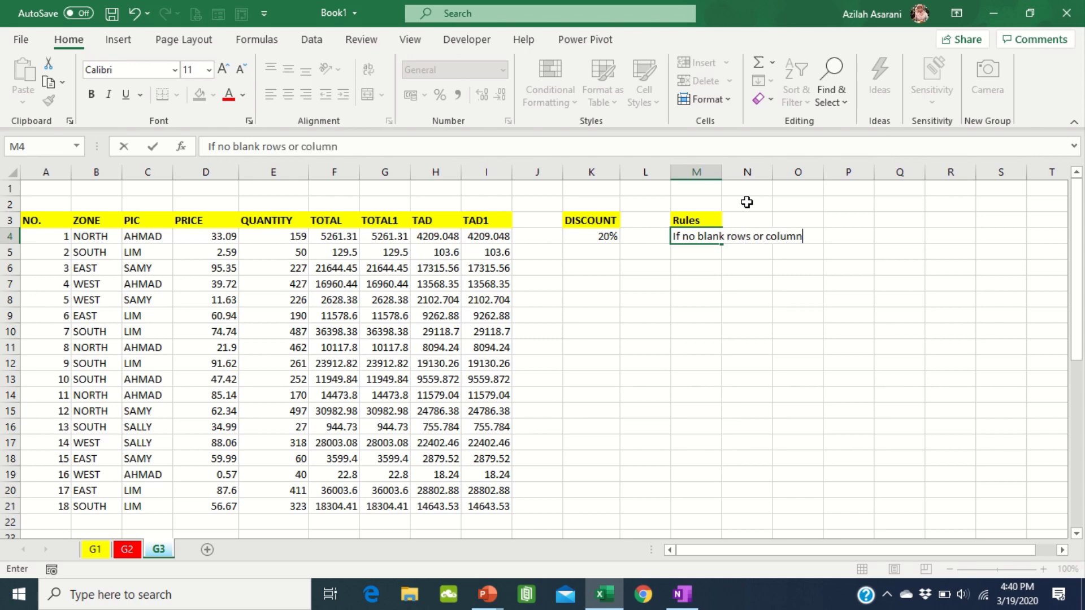
{"action": "type", "text": "s, just selec"}
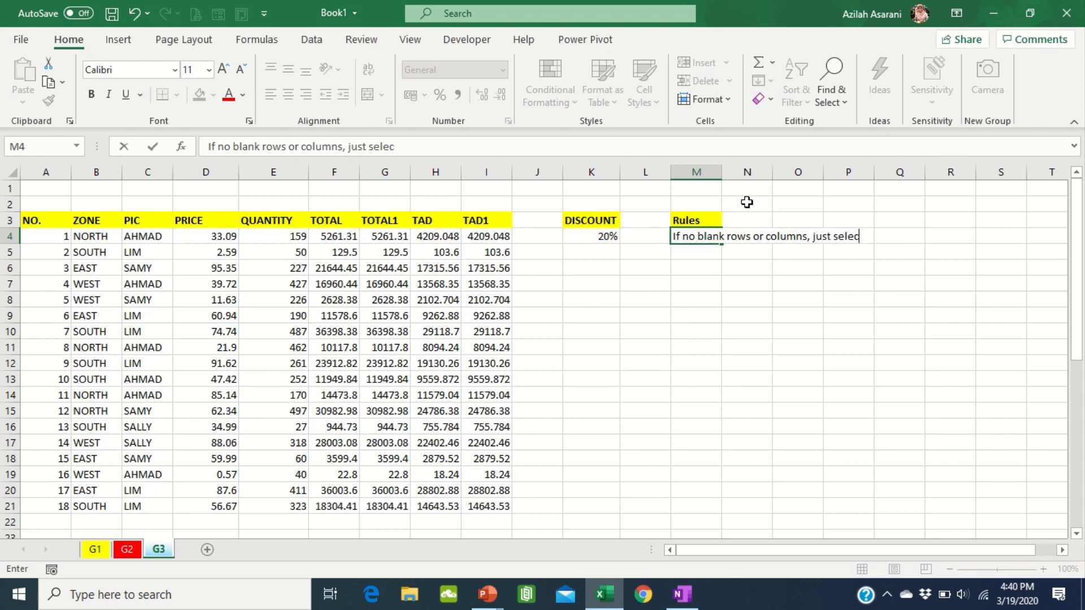
{"action": "type", "text": "t ONE"}
{"action": "key", "text": "BackSpace"}
{"action": "type", "text": "CELL"}
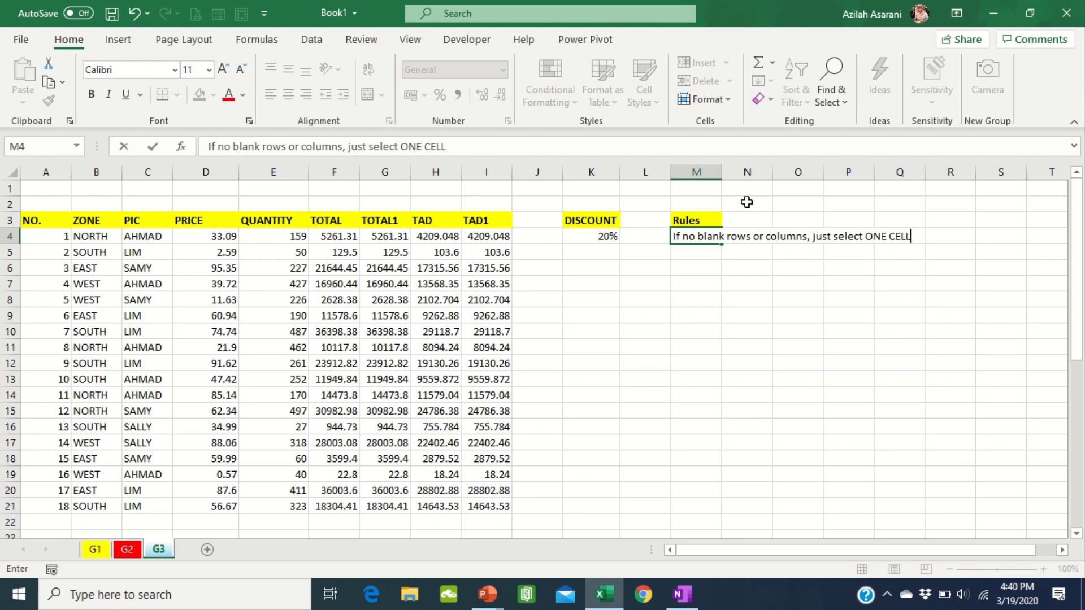
{"action": "type", "text": " a"}
{"action": "key", "text": "BackSpace"}
{"action": "type", "text": "in your database"}
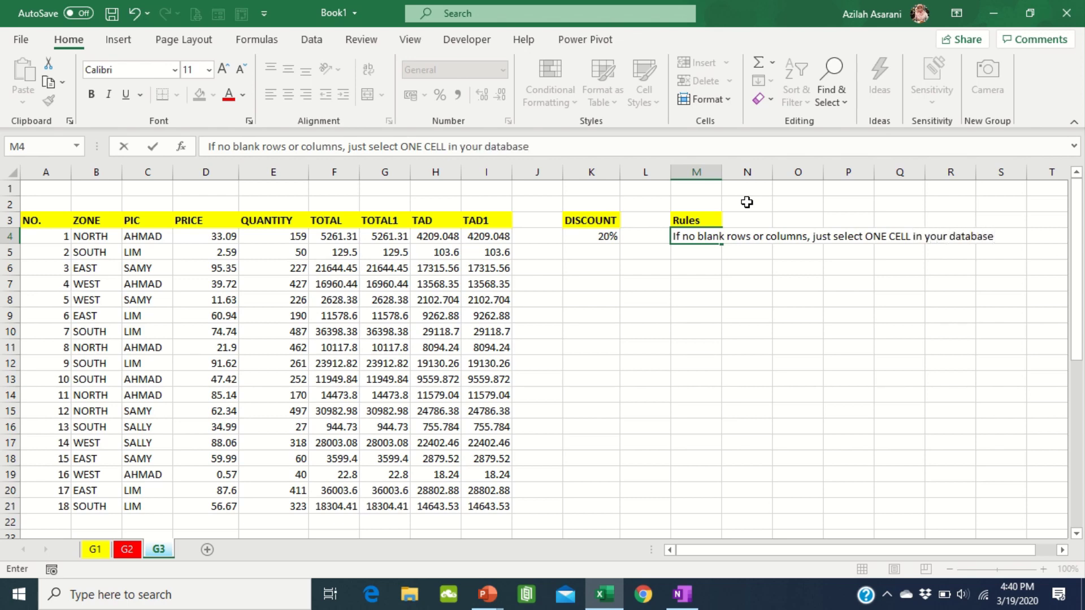
{"action": "key", "text": "Return"}
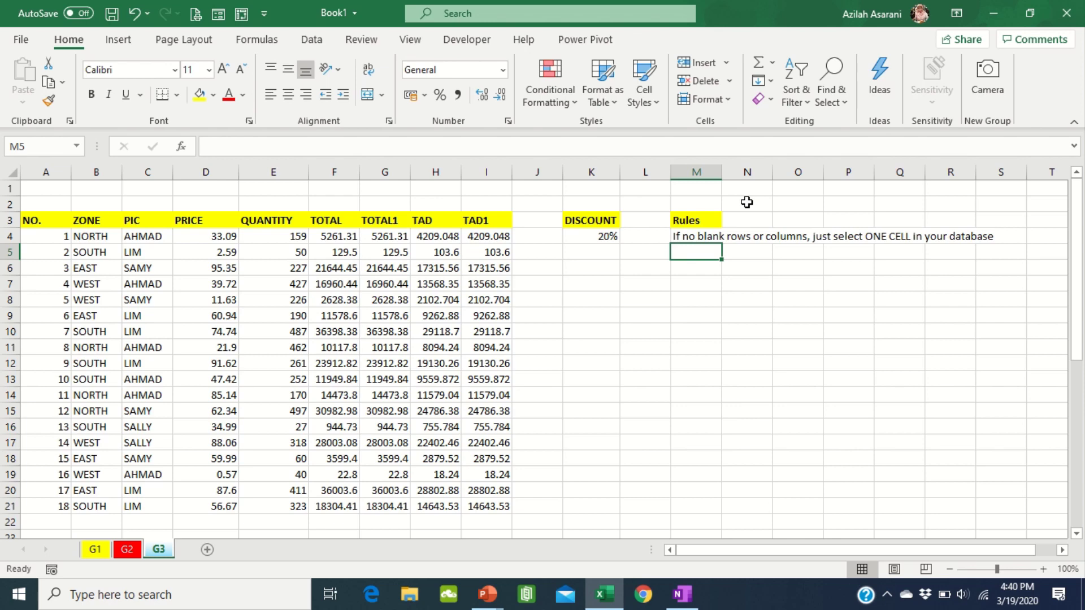
Enter the rule "Make sure every columns contains a title" in cell M5.
{"action": "type", "text": "Make "}
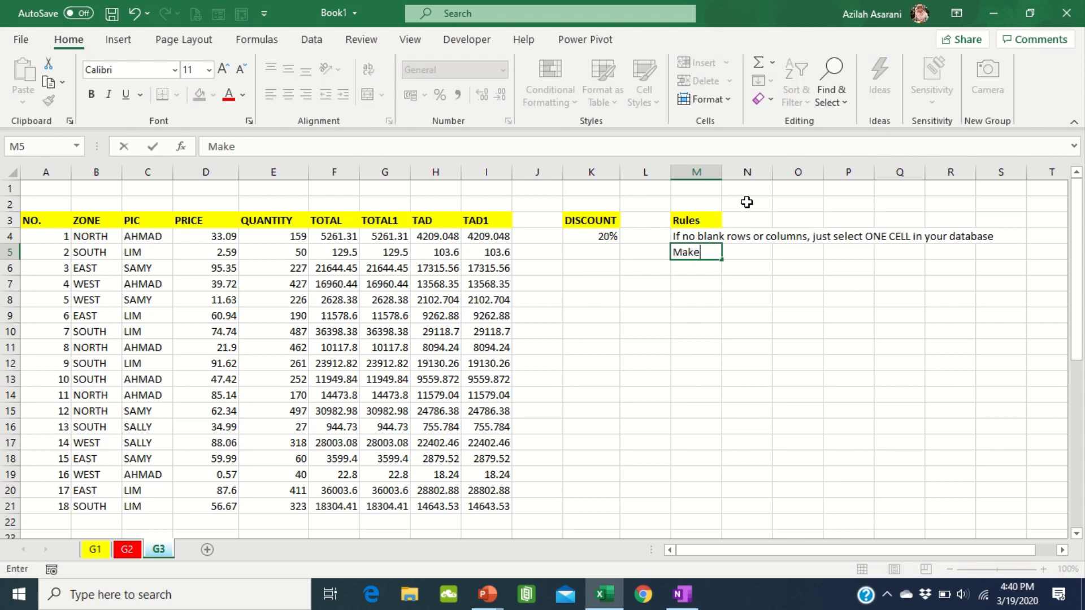
{"action": "type", "text": "sure ever"}
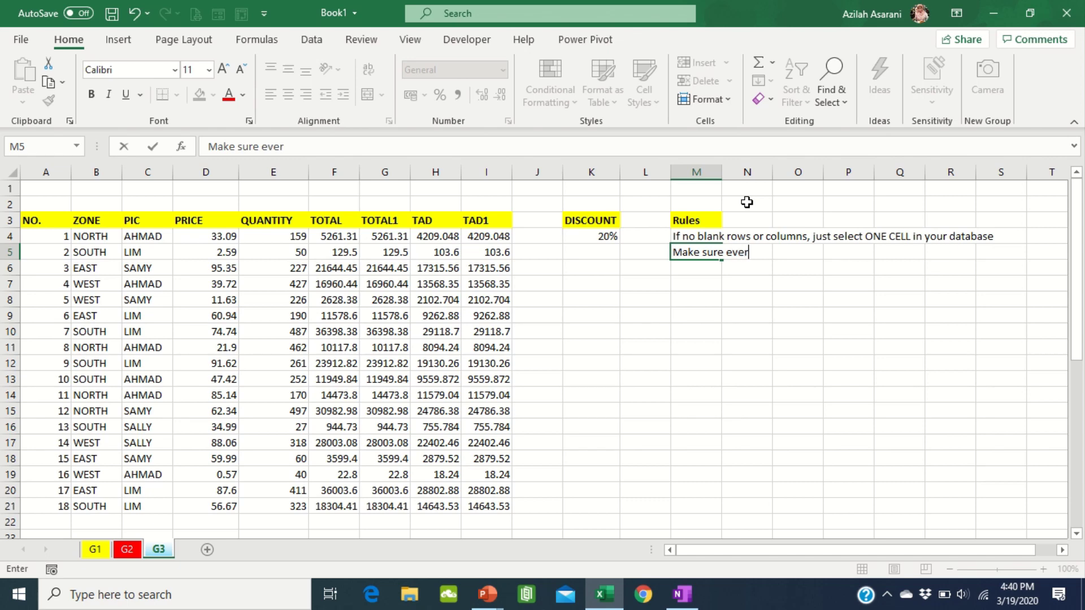
{"action": "type", "text": "y columns caontain"}
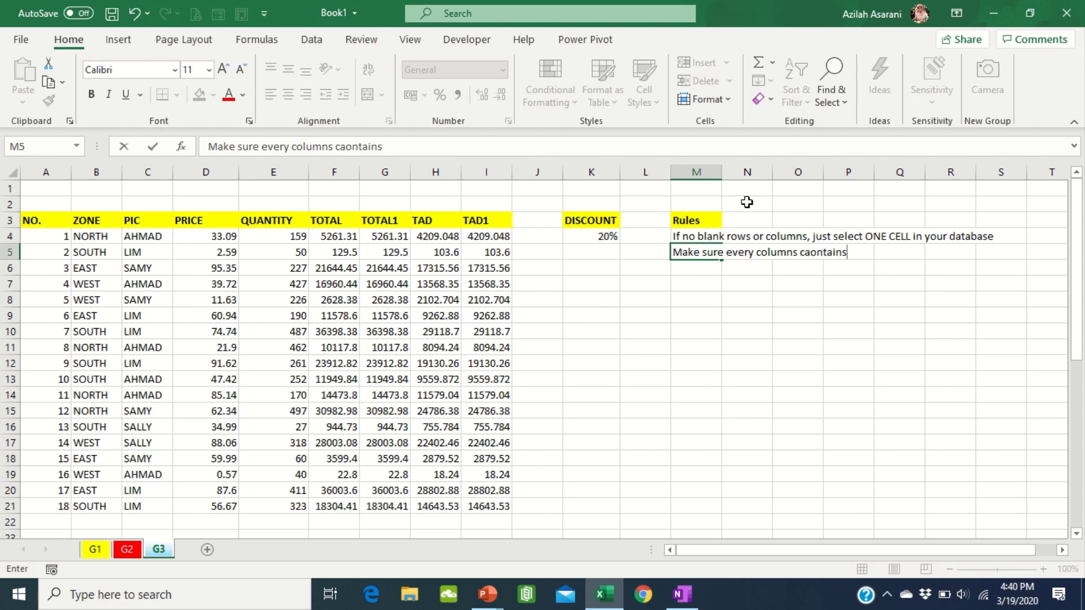
{"action": "type", "text": "s"}
{"action": "key", "text": "BackSpace"}
{"action": "key", "text": "BackSpace"}
{"action": "key", "text": "BackSpace"}
{"action": "key", "text": "BackSpace"}
{"action": "key", "text": "BackSpace"}
{"action": "key", "text": "BackSpace"}
{"action": "key", "text": "BackSpace"}
{"action": "key", "text": "BackSpace"}
{"action": "type", "text": "ontains a title"}
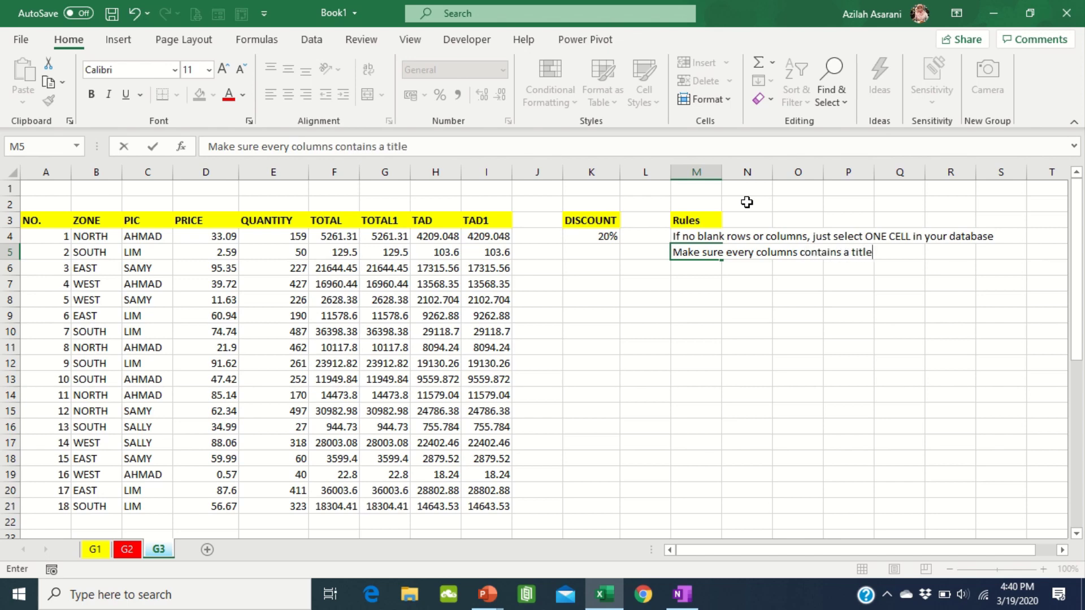
{"action": "key", "text": "Return"}
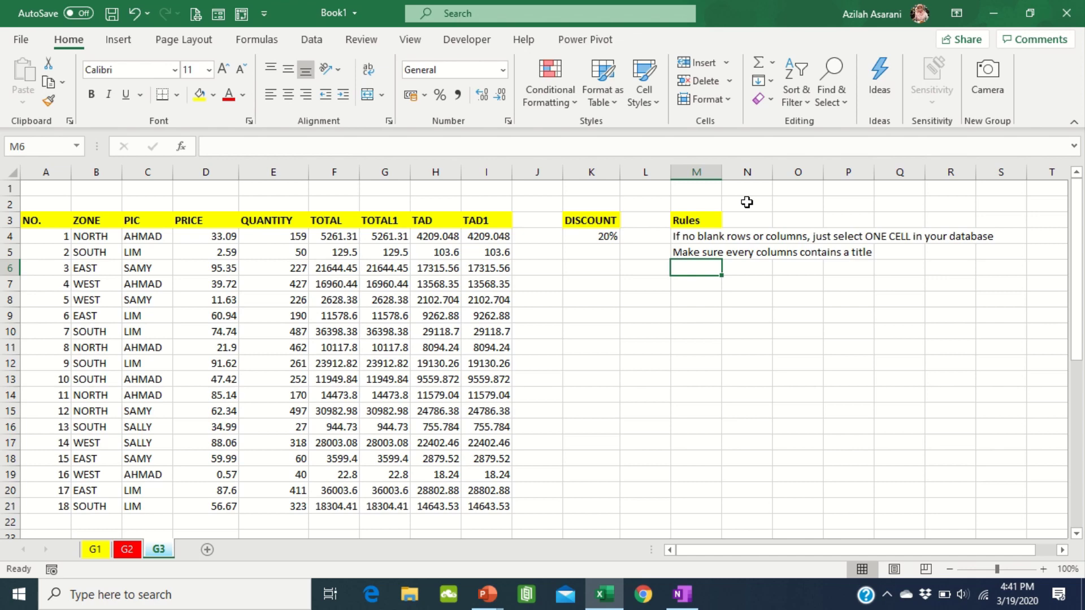
Enter the rule "No merged cells" in cell M6.
{"action": "type", "text": "No merge"}
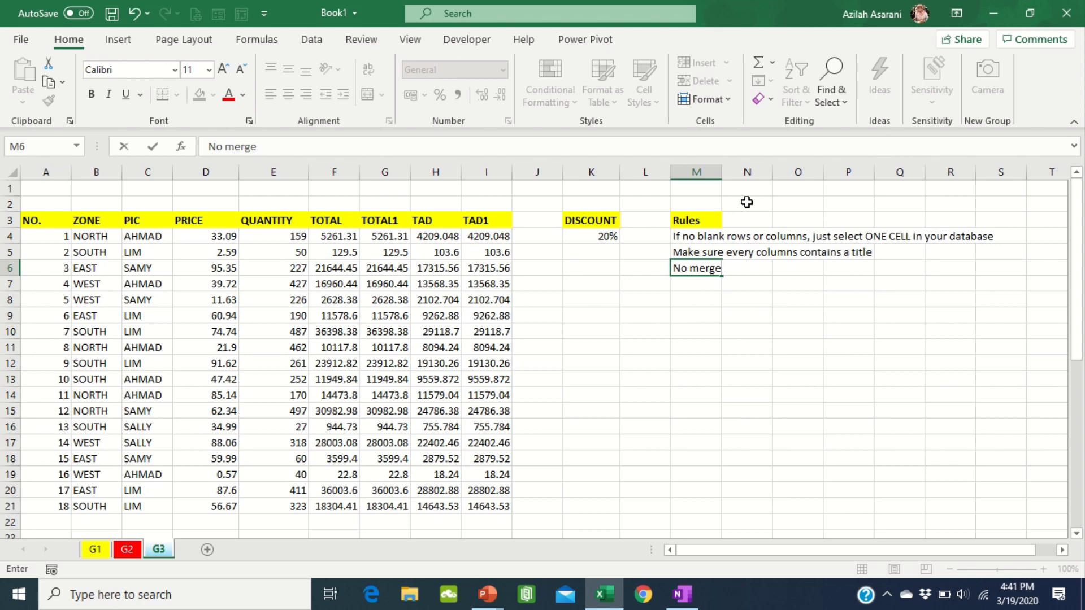
{"action": "type", "text": "d cells"}
{"action": "key", "text": "Return"}
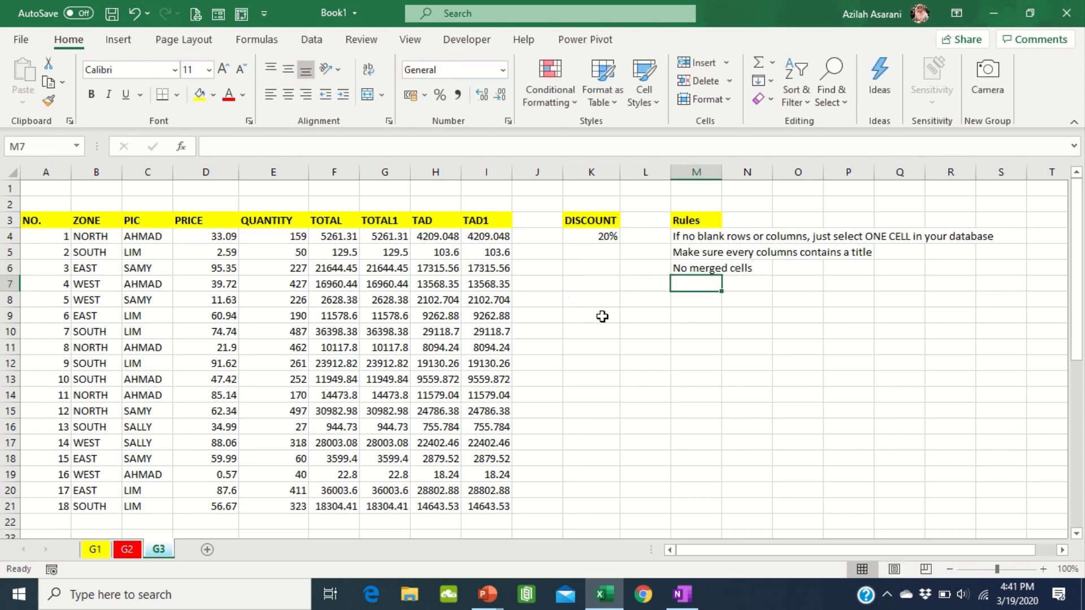
Create a PivotTable from the data table A3:I21 on sheet G3, placed on a new worksheet.
{"action": "left_click", "coordinate": [258, 329]}
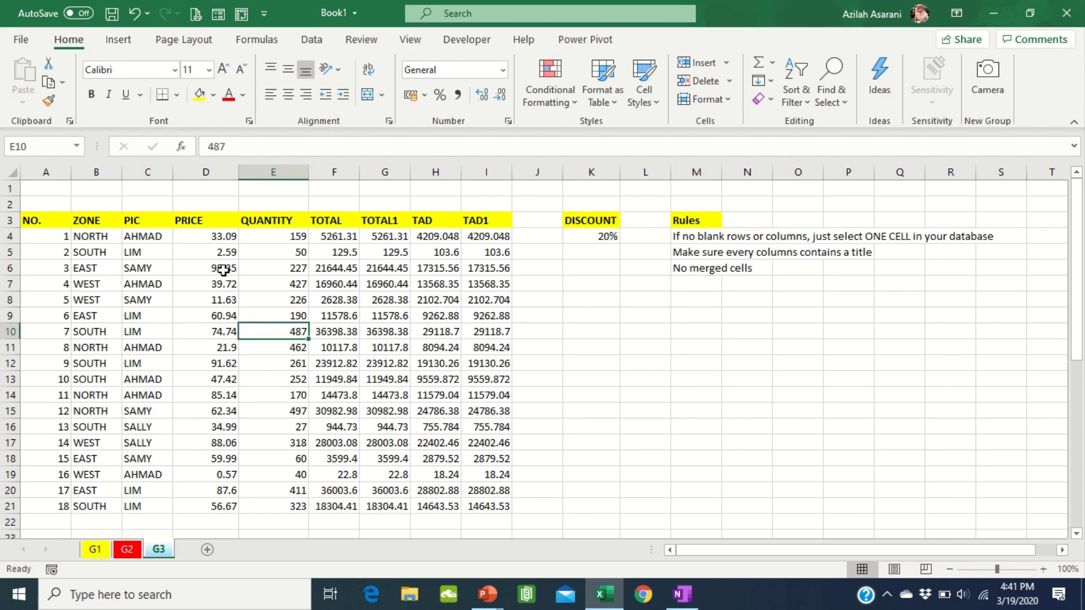
{"action": "left_click", "coordinate": [122, 45]}
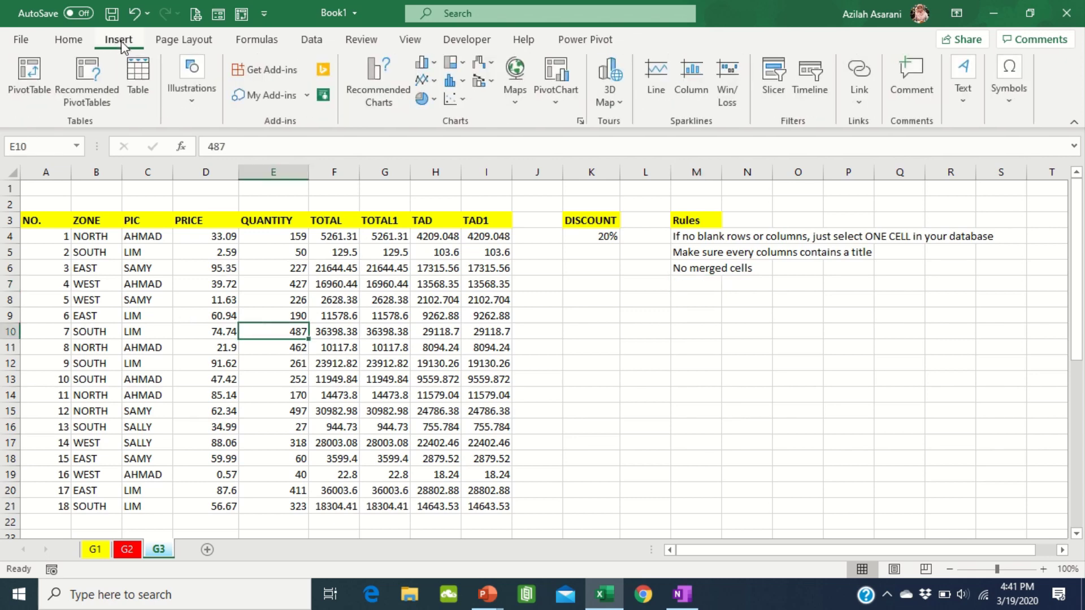
{"action": "left_click", "coordinate": [31, 73]}
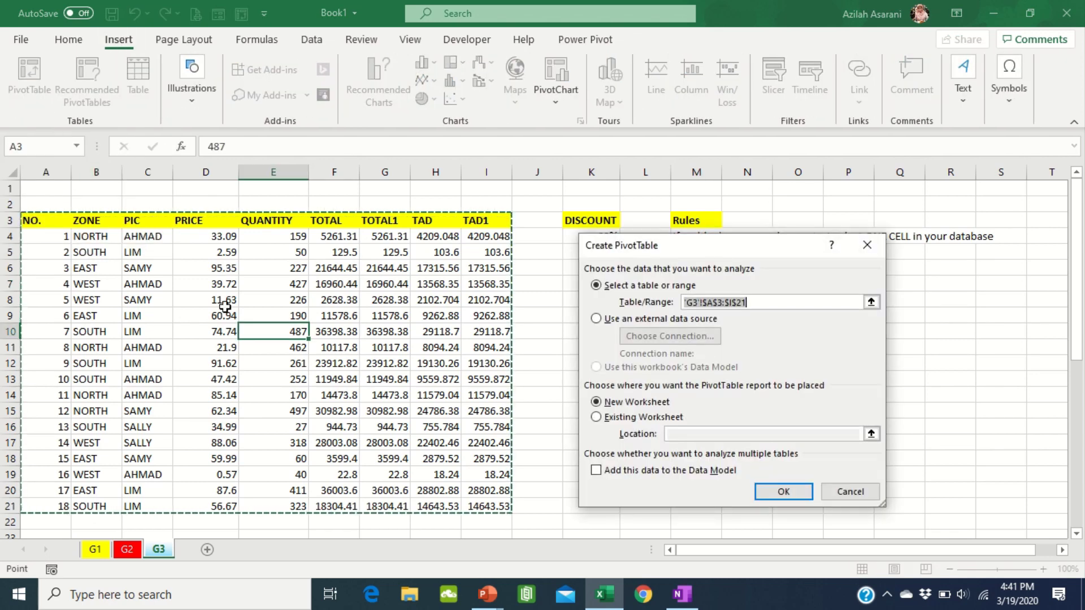
{"action": "left_click", "coordinate": [778, 491]}
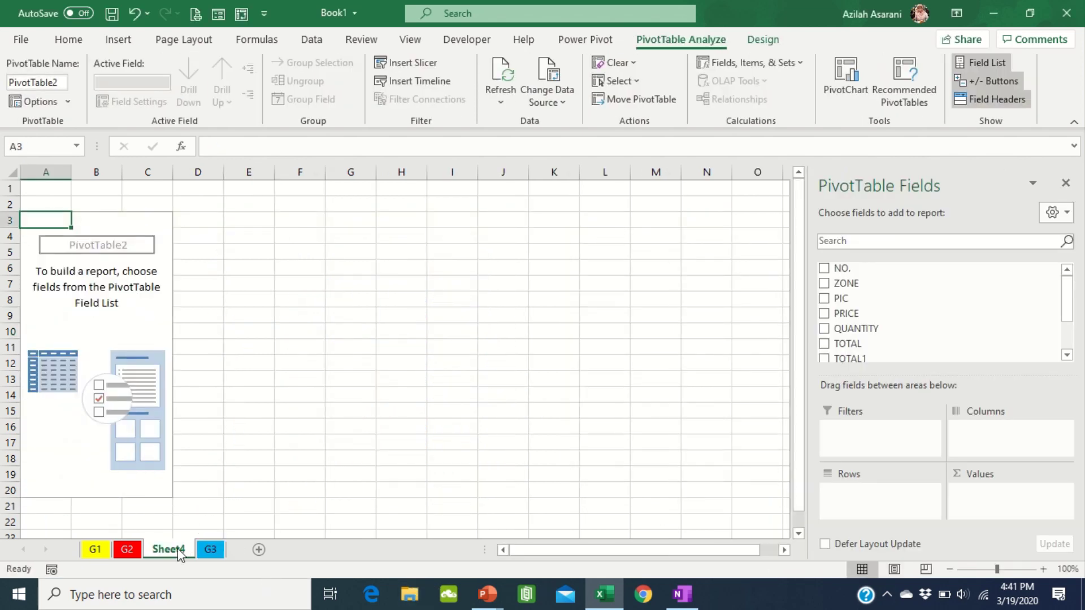
Rename the new PivotTable sheet Pivot and move it after sheet G3.
{"action": "left_click_drag", "start_coordinate": [178, 553], "coordinate": [218, 552]}
{"action": "type", "text": "Oivo"}
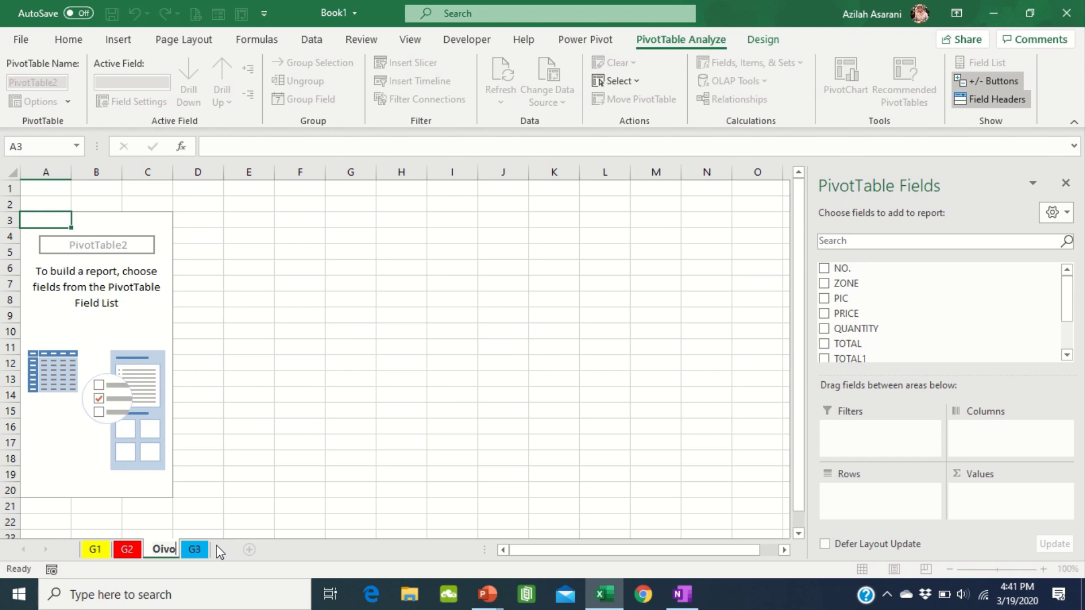
{"action": "key", "text": "BackSpace"}
{"action": "key", "text": "BackSpace"}
{"action": "key", "text": "BackSpace"}
{"action": "key", "text": "BackSpace"}
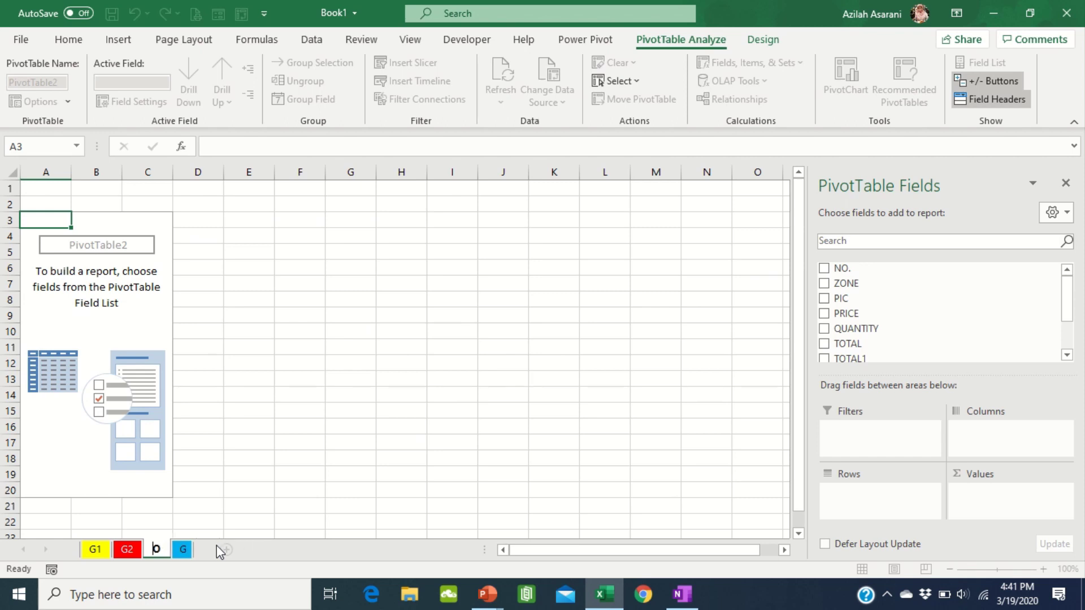
{"action": "type", "text": "Pivot"}
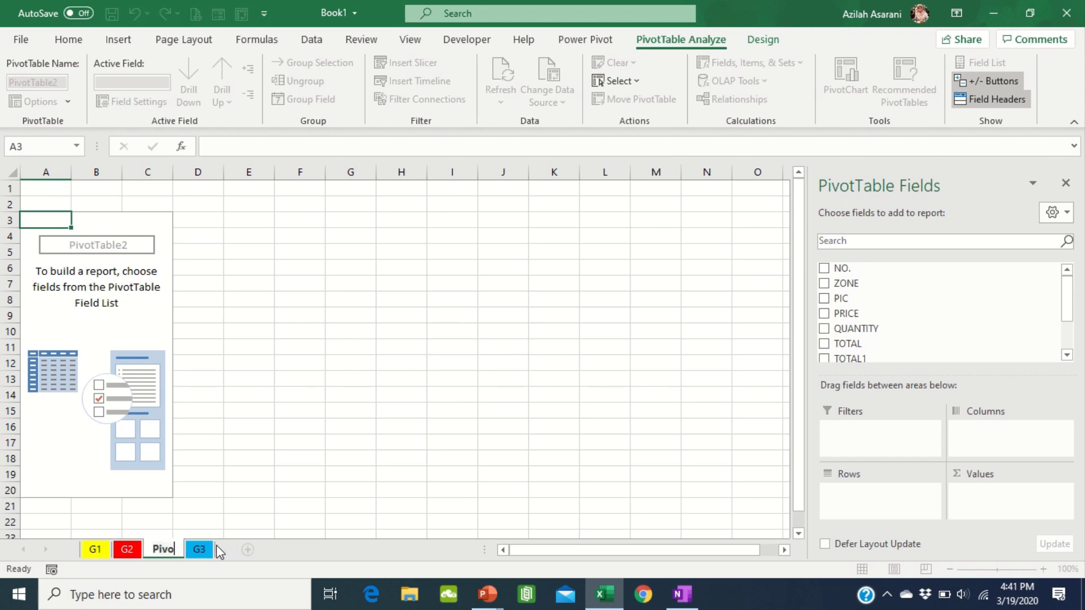
{"action": "key", "text": "Return"}
{"action": "left_click_drag", "start_coordinate": [169, 555], "coordinate": [229, 551]}
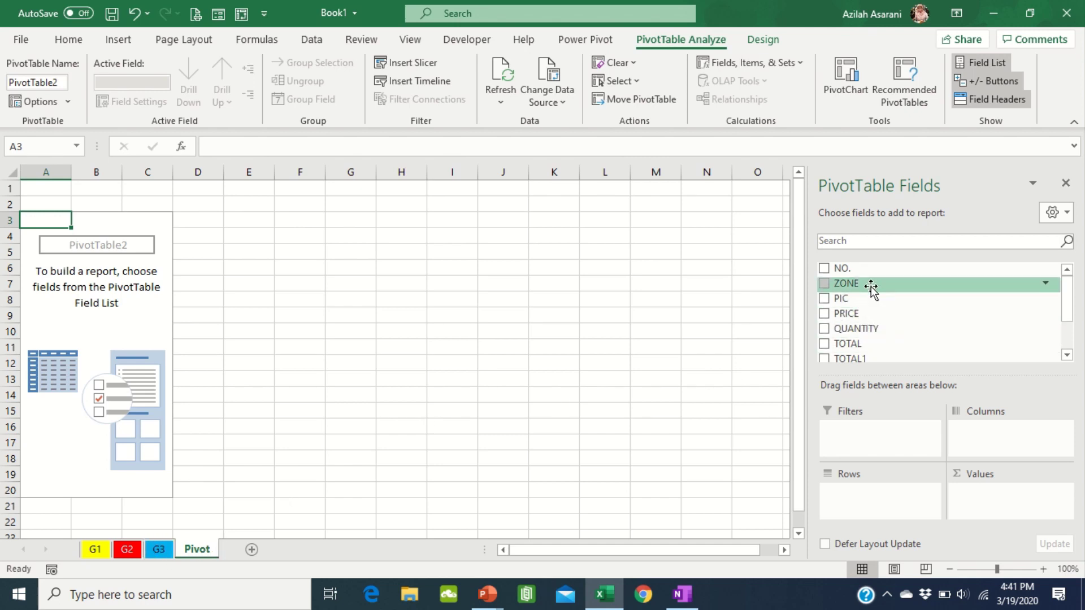
Lay out the PivotTable with PIC above ZONE as row fields and QUANTITY as the value field.
{"action": "left_click_drag", "start_coordinate": [870, 288], "coordinate": [893, 511]}
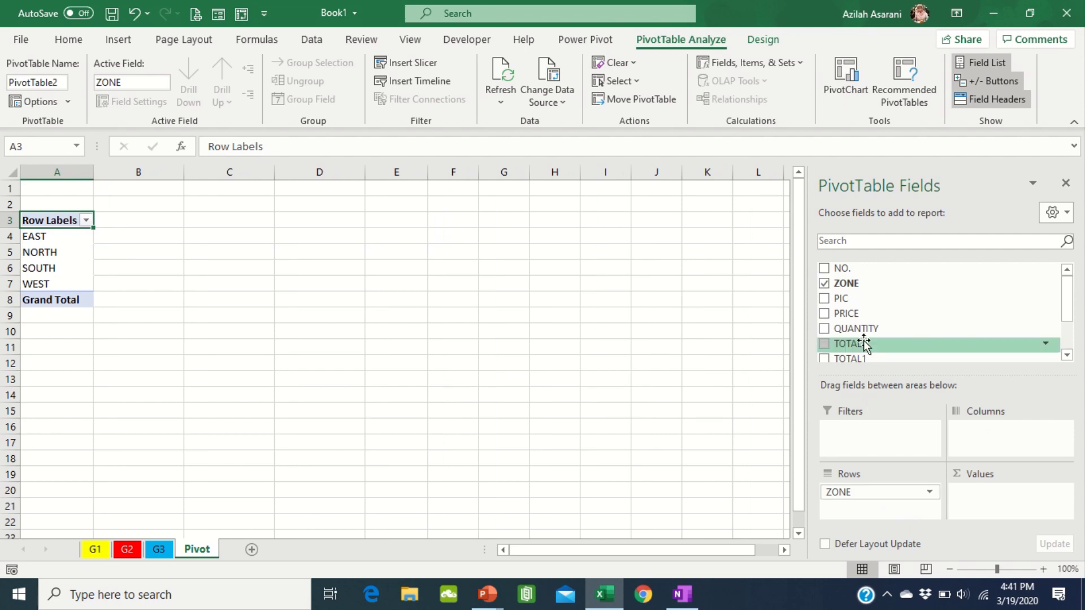
{"action": "left_click_drag", "start_coordinate": [865, 330], "coordinate": [991, 500]}
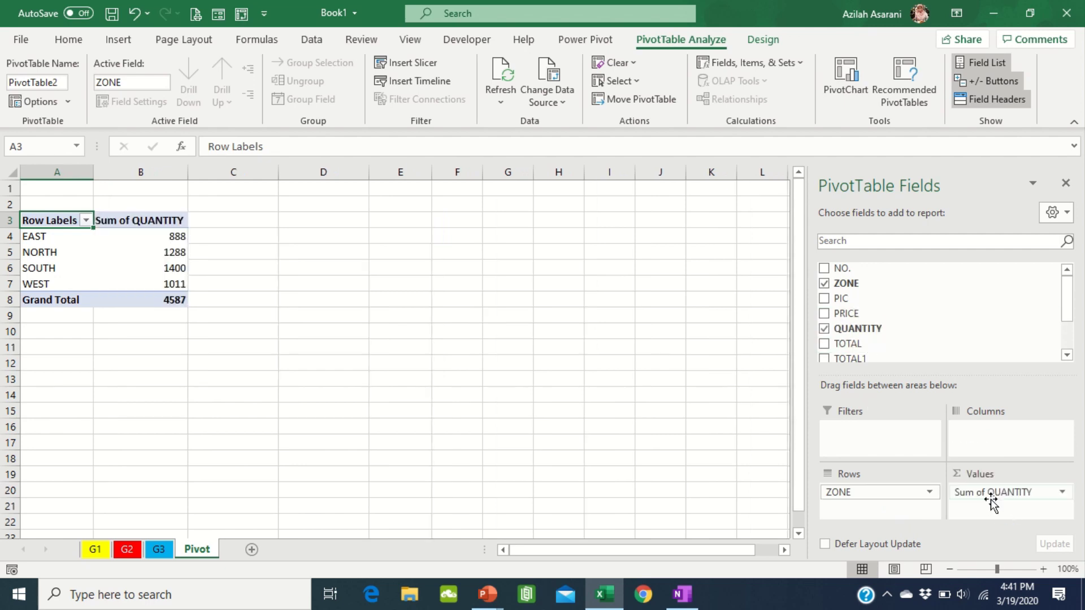
{"action": "mouse_move", "coordinate": [910, 486]}
{"action": "left_mouse_down"}
{"action": "mouse_move", "coordinate": [1024, 447]}
{"action": "mouse_move", "coordinate": [932, 496]}
{"action": "mouse_move", "coordinate": [898, 495]}
{"action": "left_mouse_up"}
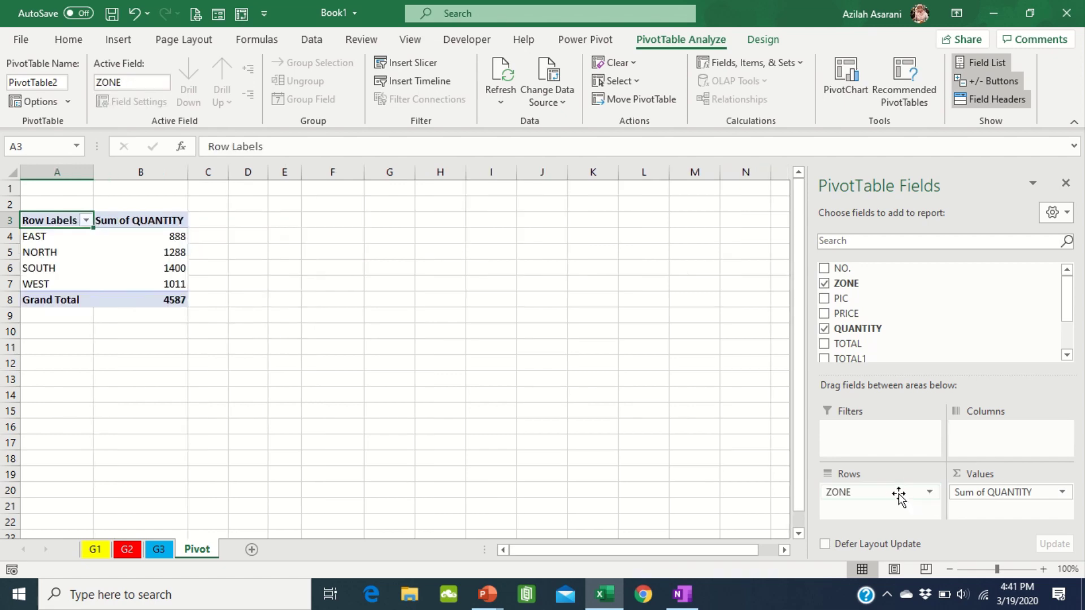
{"action": "left_click_drag", "start_coordinate": [865, 299], "coordinate": [883, 519]}
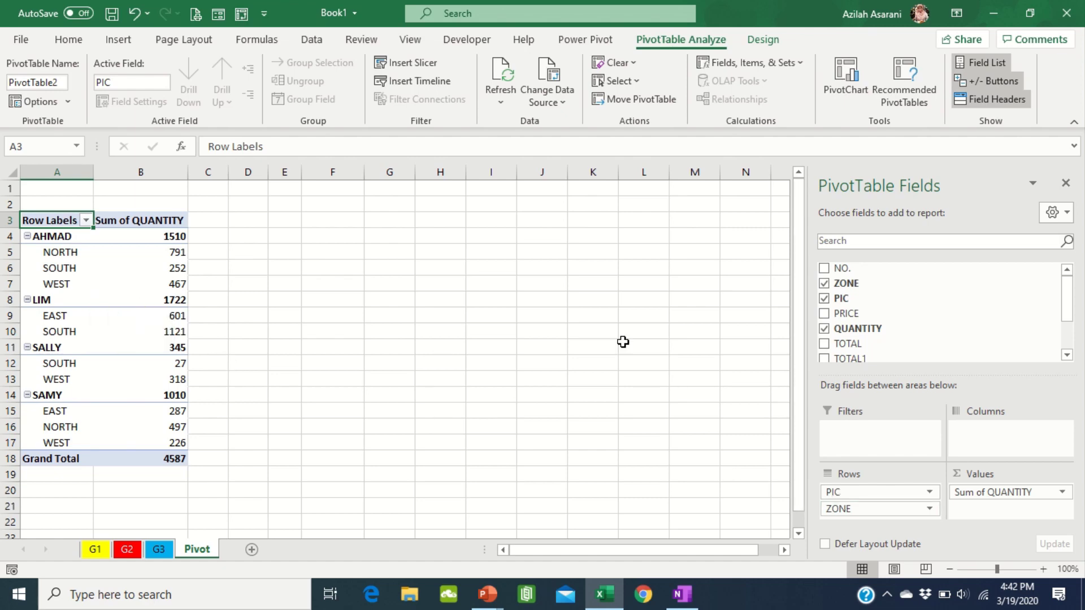
Add QUANTITY to the values two more times, summarizing the first value column by Count and the third by Average.
{"action": "left_click_drag", "start_coordinate": [880, 327], "coordinate": [1031, 517]}
{"action": "left_click_drag", "start_coordinate": [861, 328], "coordinate": [998, 520]}
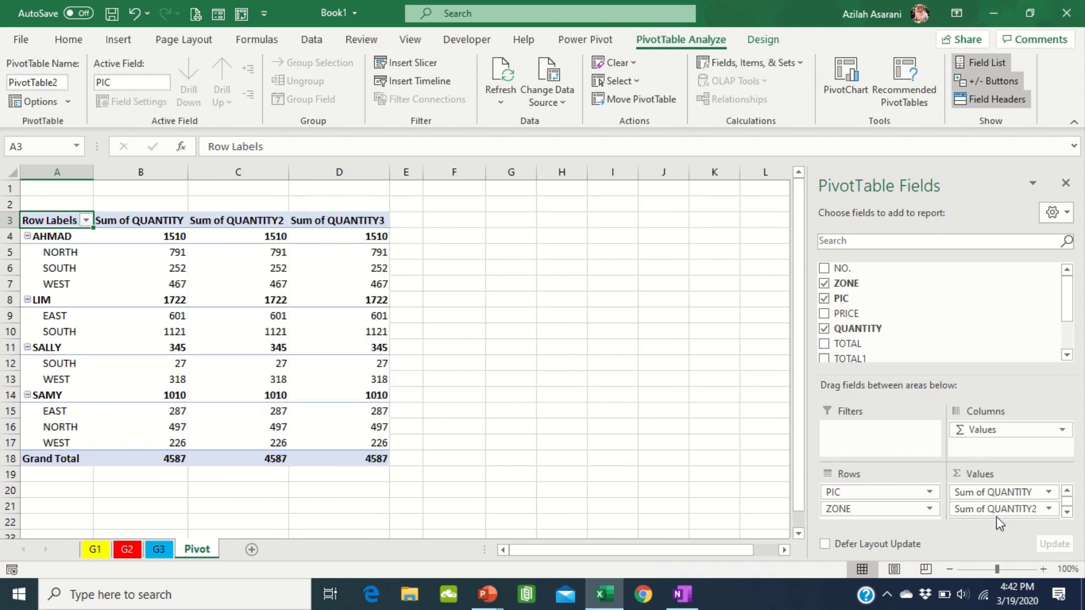
{"action": "double_click", "coordinate": [157, 228]}
{"action": "left_click", "coordinate": [627, 396]}
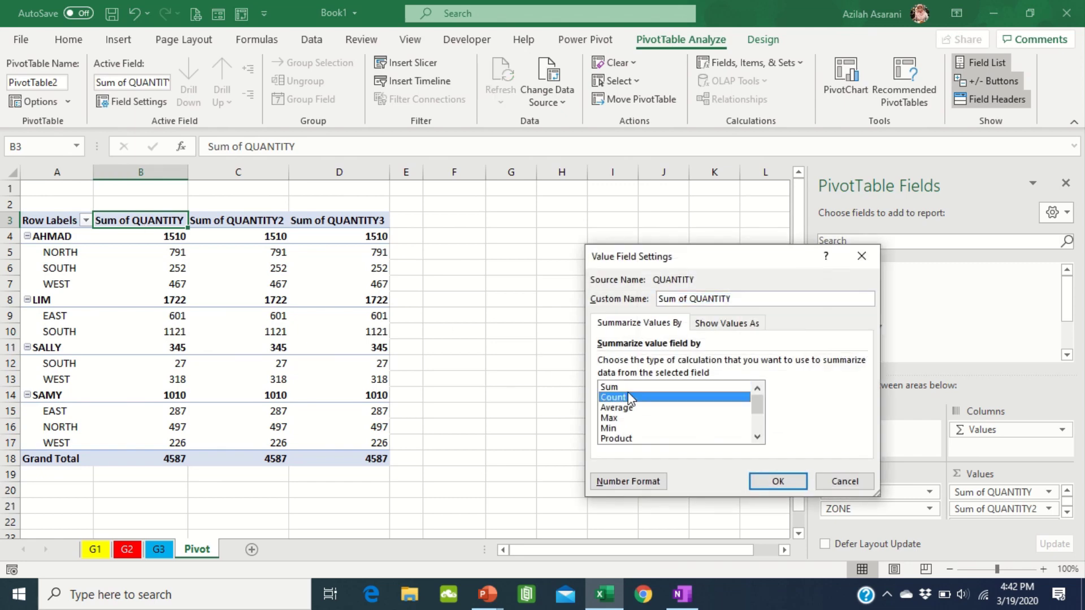
{"action": "left_click", "coordinate": [778, 480]}
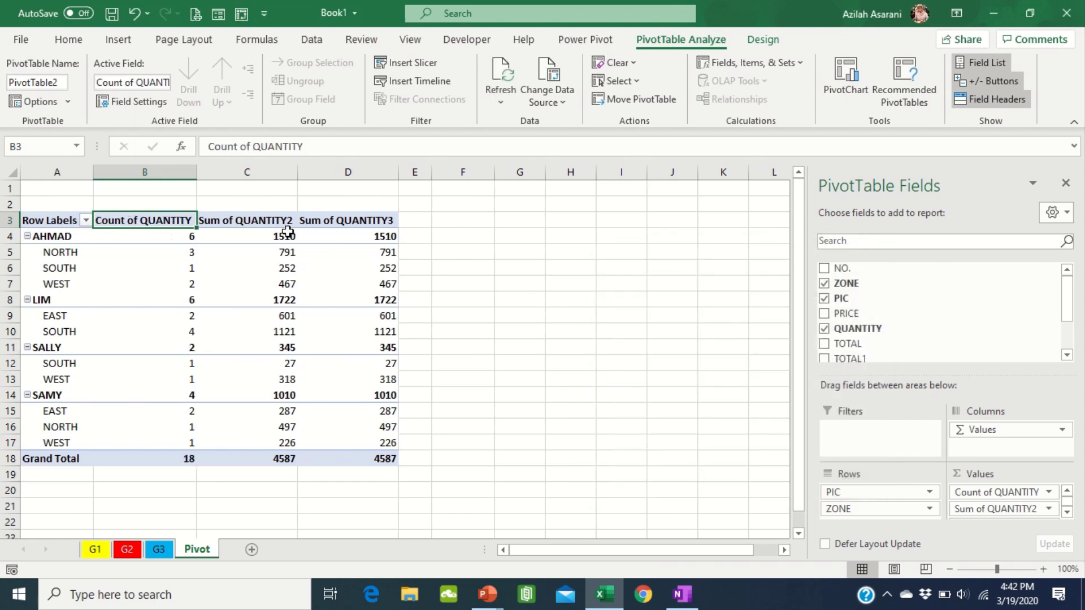
{"action": "double_click", "coordinate": [339, 220]}
{"action": "left_click", "coordinate": [618, 408]}
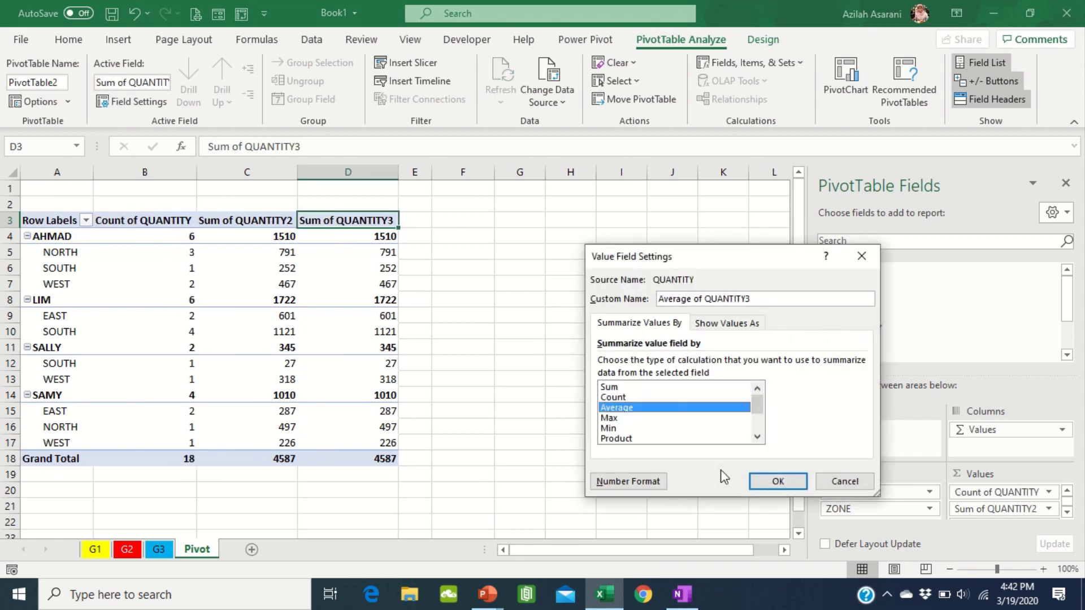
{"action": "left_click", "coordinate": [774, 482]}
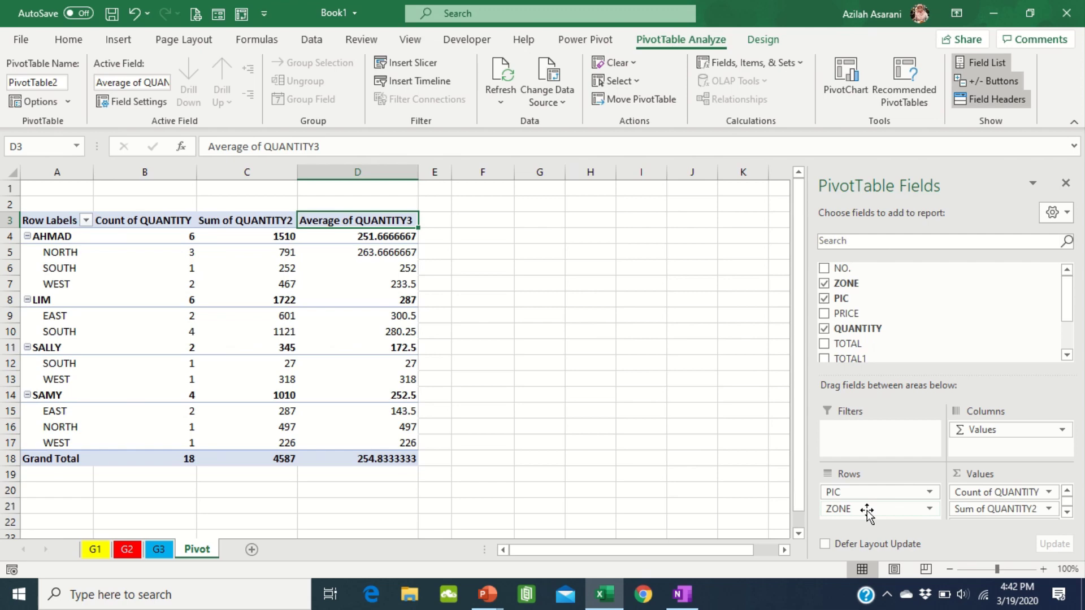
Move ZONE from the rows to the report filters and filter the PivotTable to EAST.
{"action": "left_click_drag", "start_coordinate": [866, 511], "coordinate": [865, 432]}
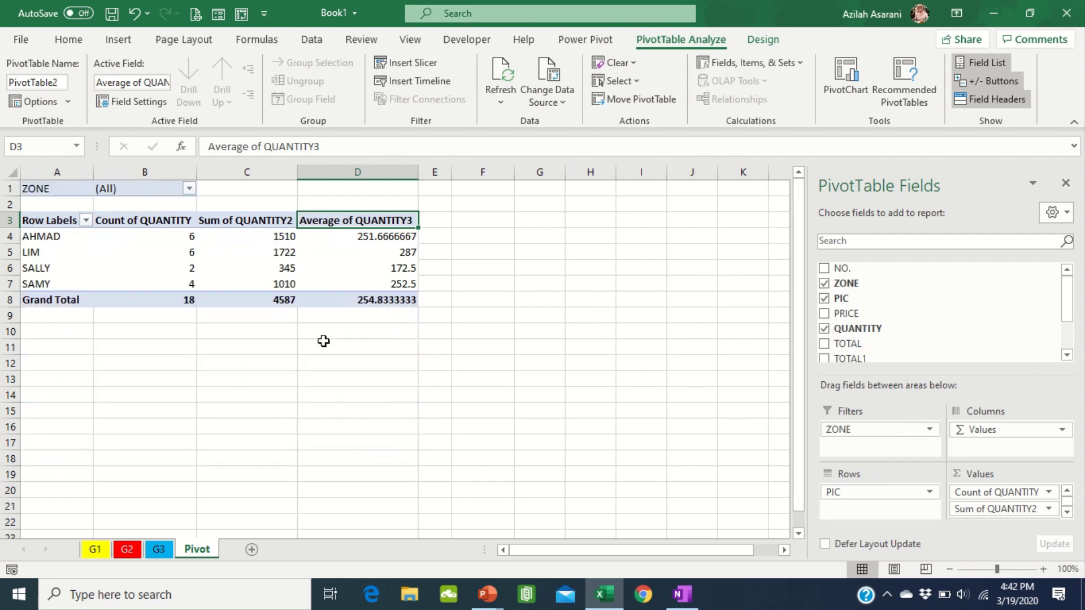
{"action": "left_click", "coordinate": [189, 189]}
{"action": "left_click", "coordinate": [39, 238]}
{"action": "left_click", "coordinate": [93, 388]}
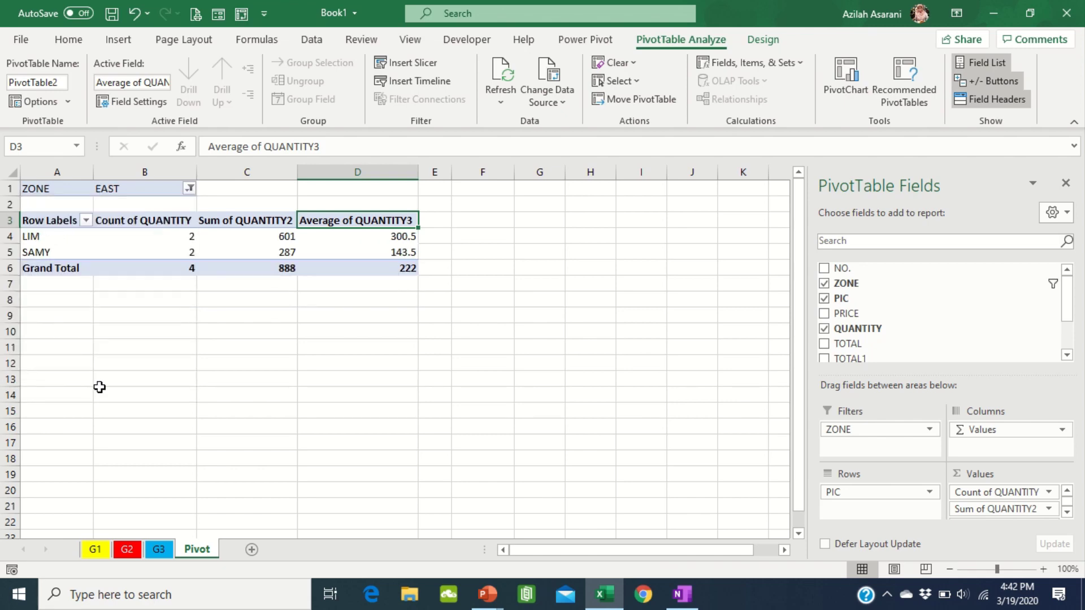
Switch the PivotTable's ZONE report filter to NORTH and after that to SOUTH.
{"action": "left_click", "coordinate": [189, 188]}
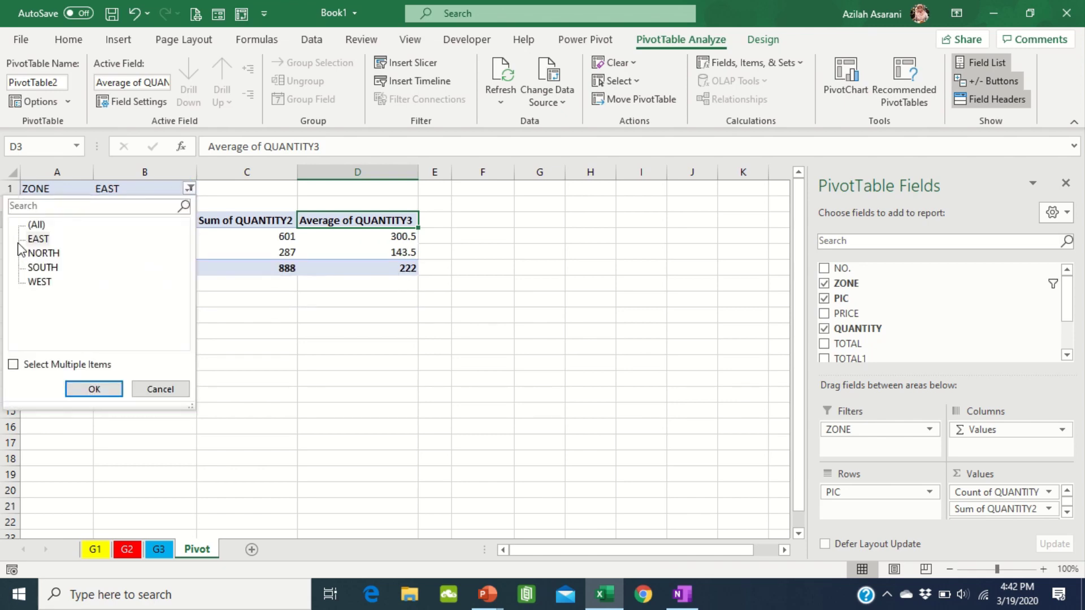
{"action": "left_click", "coordinate": [93, 389]}
{"action": "left_click", "coordinate": [188, 189]}
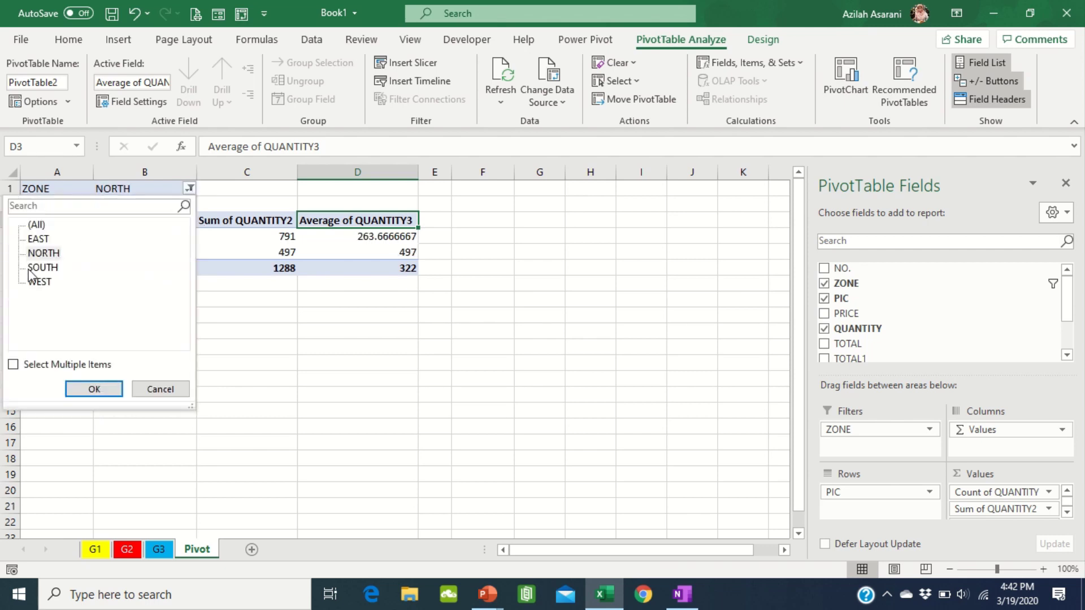
{"action": "left_click", "coordinate": [35, 268]}
{"action": "left_click", "coordinate": [91, 389]}
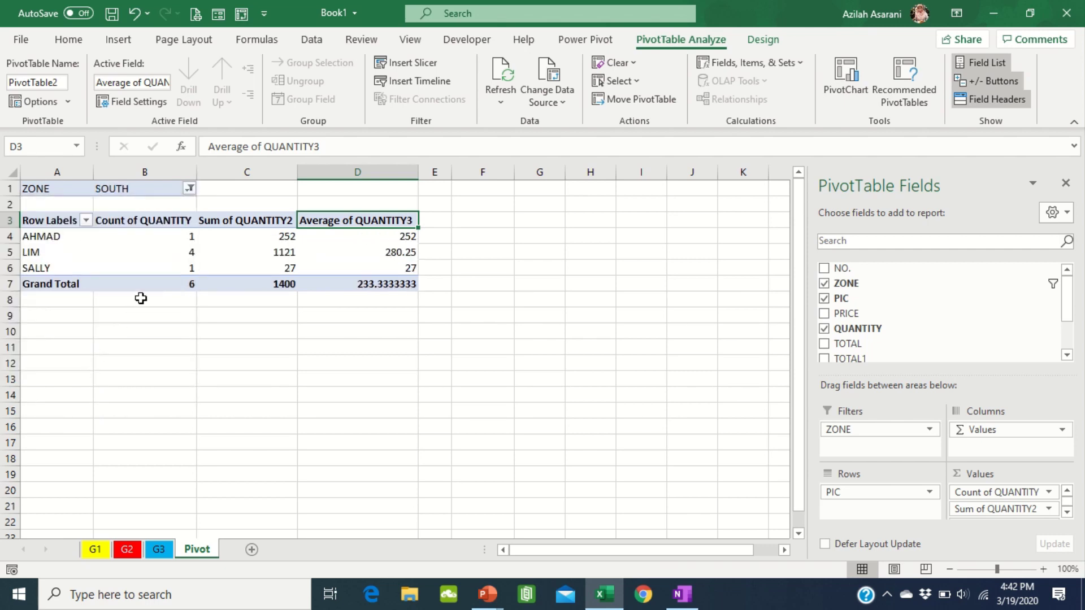
Filter the PivotTable to the WEST zone, and reset the ZONE filter to (All).
{"action": "left_click", "coordinate": [189, 189]}
{"action": "left_click", "coordinate": [39, 282]}
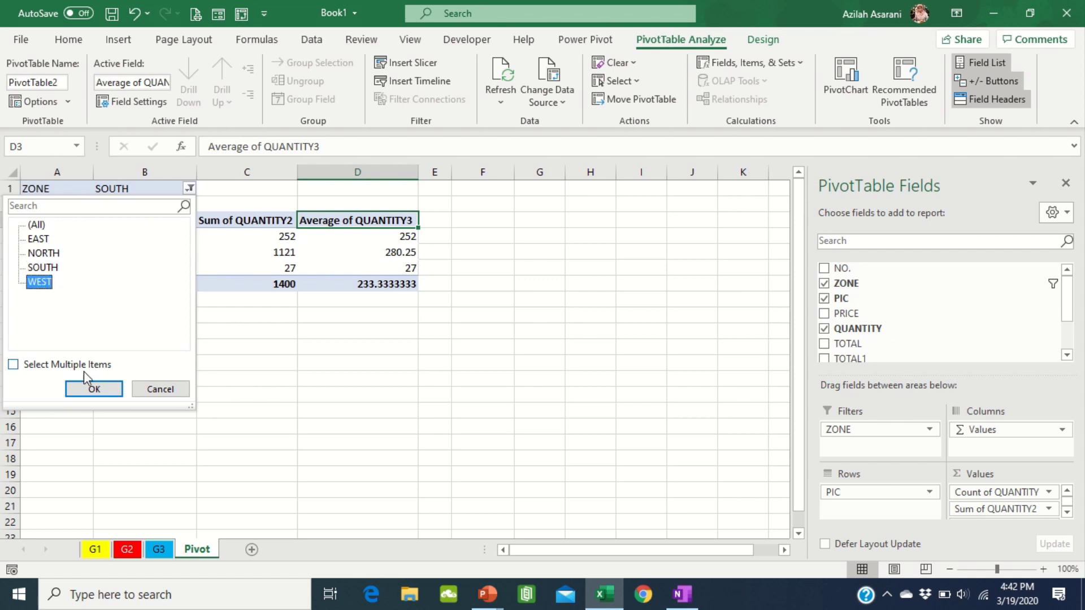
{"action": "left_click", "coordinate": [92, 390]}
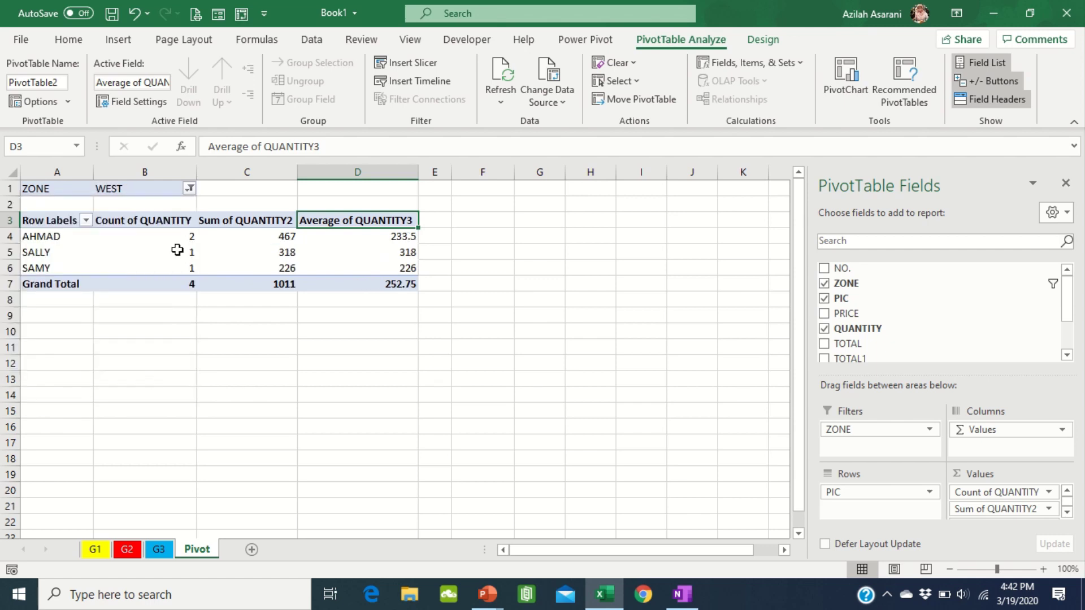
{"action": "left_click", "coordinate": [188, 188]}
{"action": "left_click", "coordinate": [48, 226]}
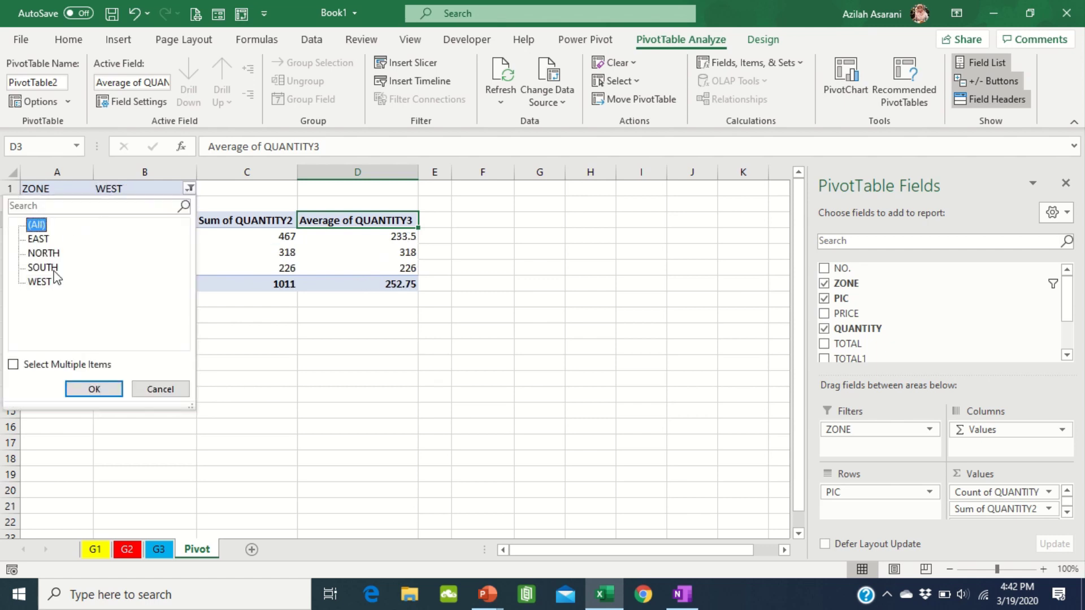
{"action": "left_click", "coordinate": [97, 392]}
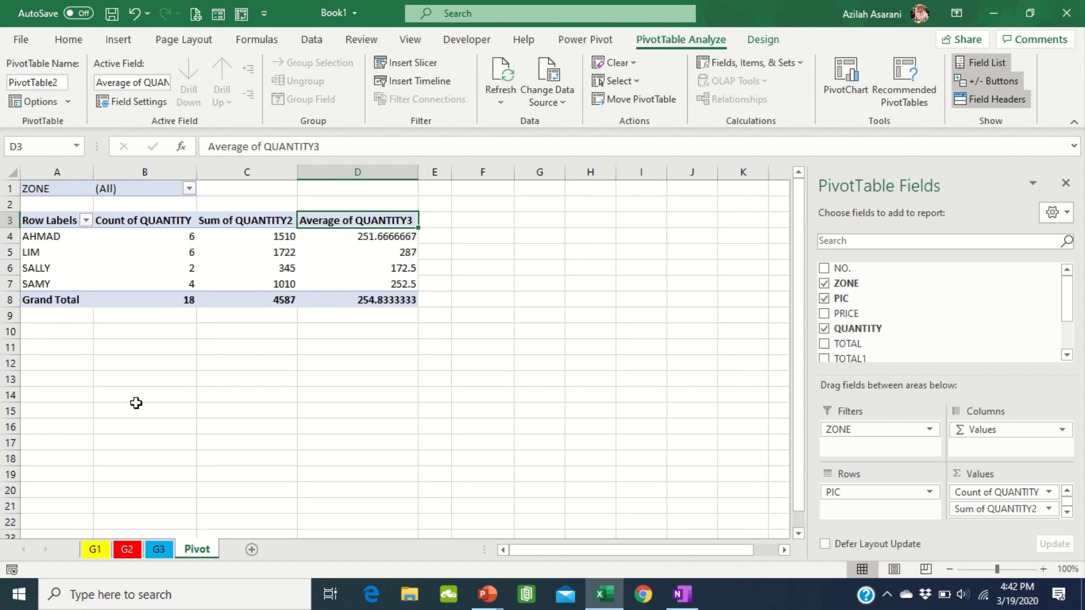
Allow multiple items in the ZONE report filter and exclude EAST and SOUTH.
{"action": "left_click", "coordinate": [191, 191]}
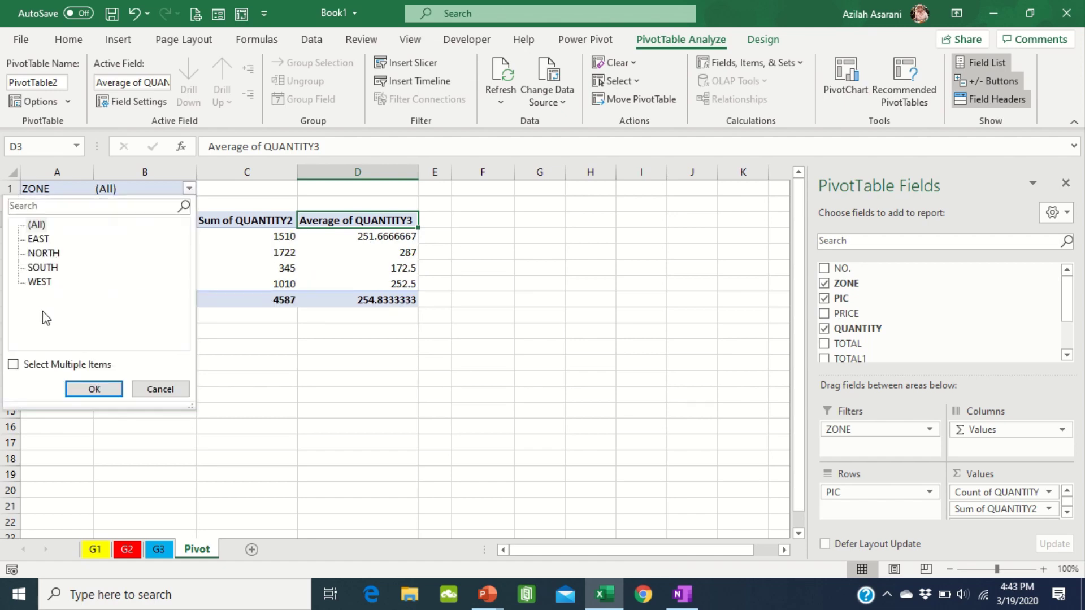
{"action": "left_click", "coordinate": [13, 365]}
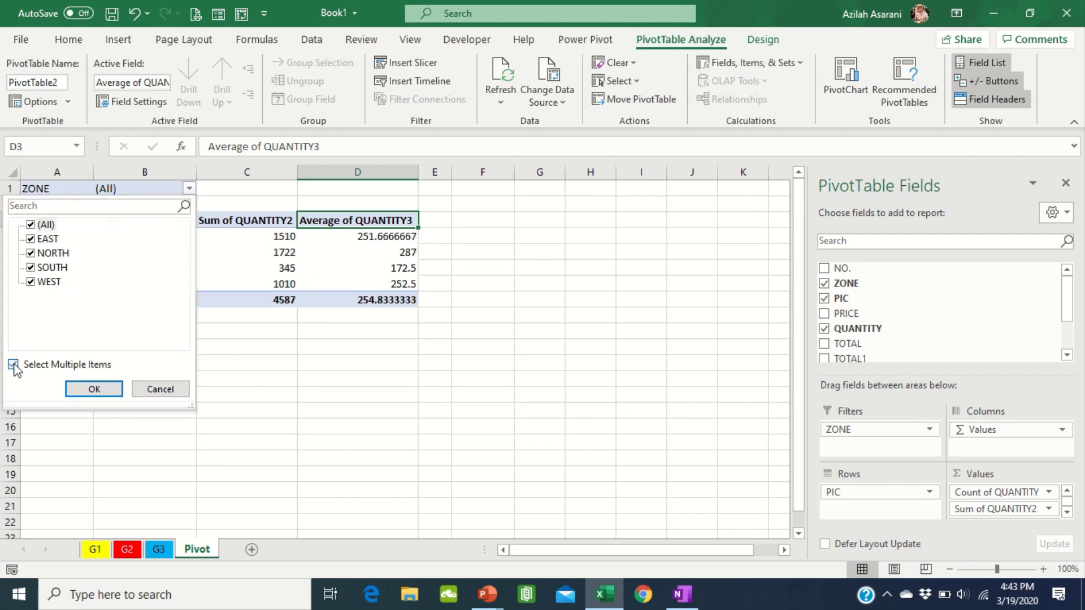
{"action": "left_click", "coordinate": [31, 238]}
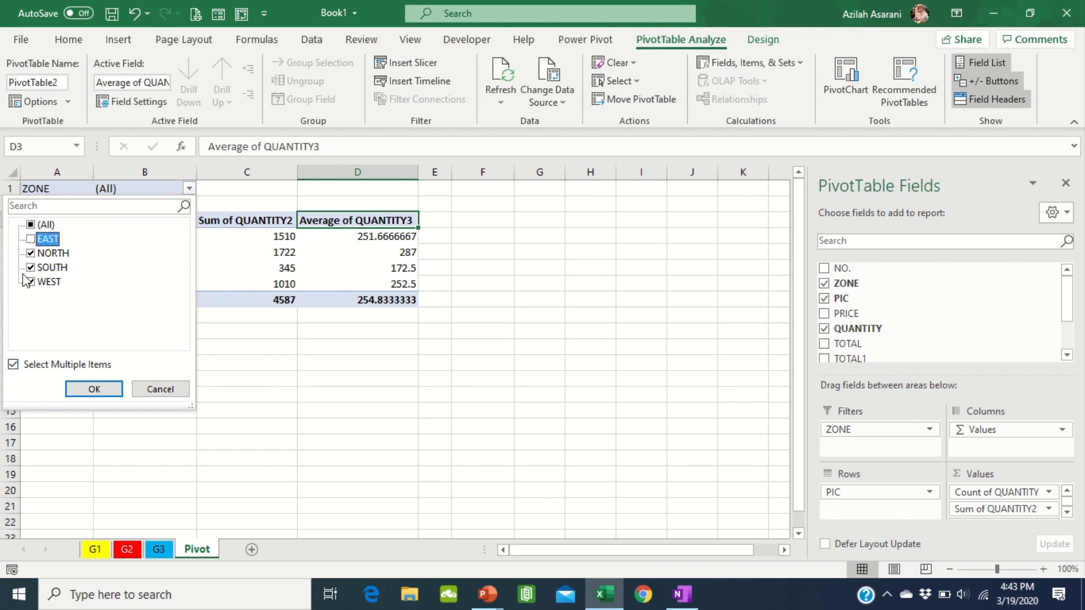
{"action": "left_click", "coordinate": [32, 268]}
{"action": "left_click", "coordinate": [108, 388]}
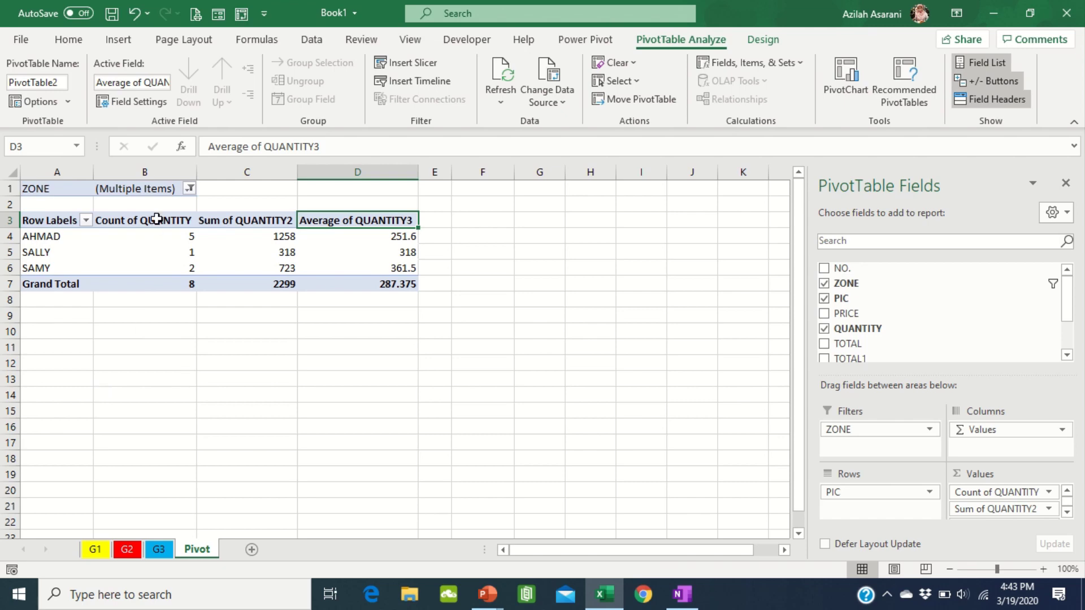
Change the multiple-item ZONE filter to exclude NORTH and include SOUTH, keeping SOUTH and WEST selected.
{"action": "left_click", "coordinate": [190, 188]}
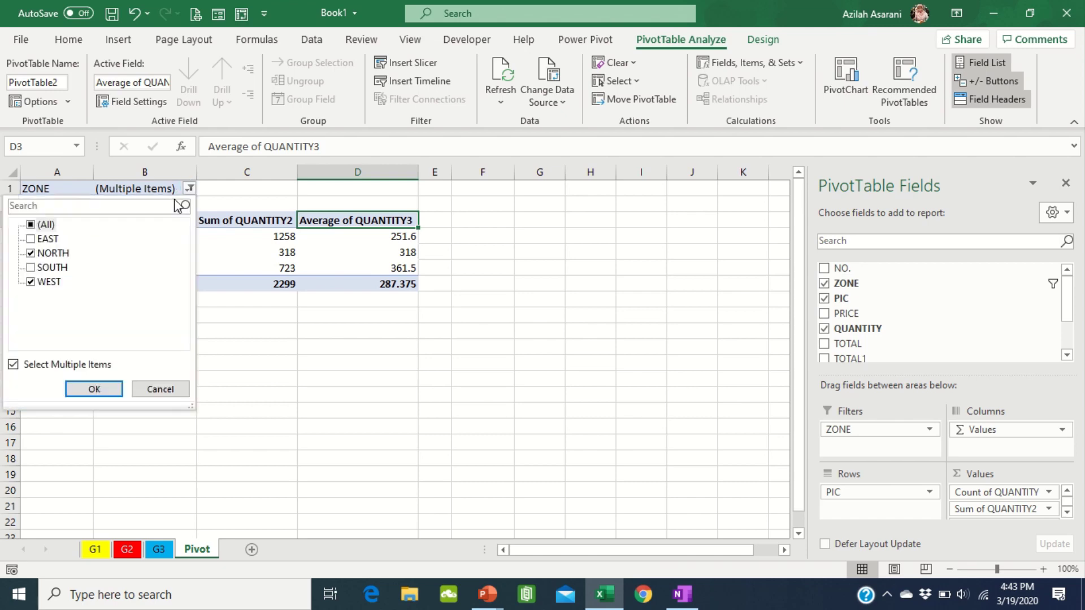
{"action": "left_click", "coordinate": [30, 253]}
{"action": "left_click", "coordinate": [30, 267]}
{"action": "left_click", "coordinate": [94, 388]}
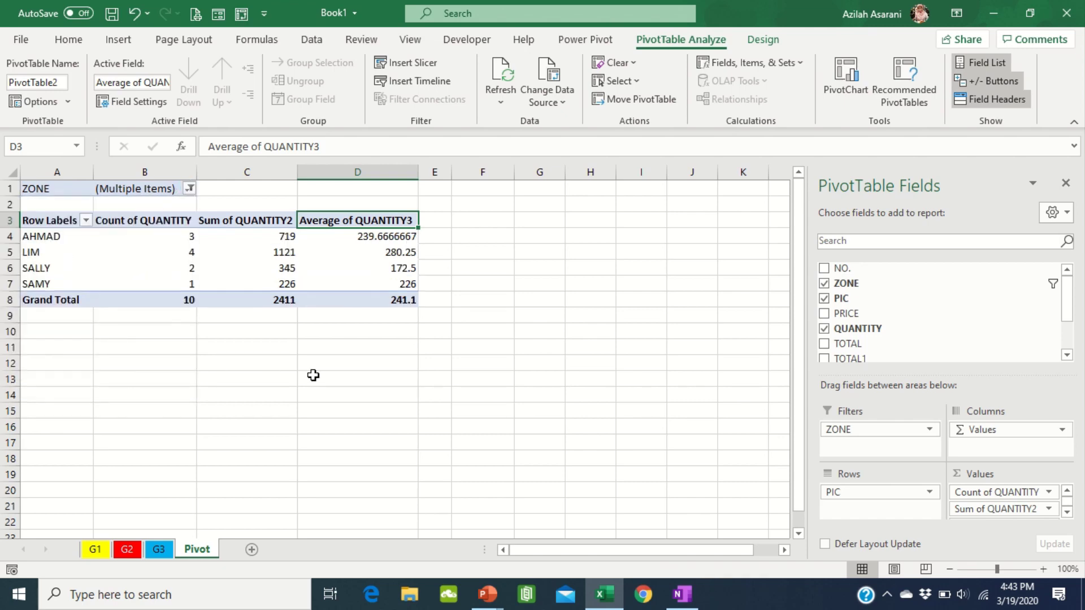
Include all zones in the PivotTable's multiple-item ZONE filter again.
{"action": "left_click", "coordinate": [189, 188]}
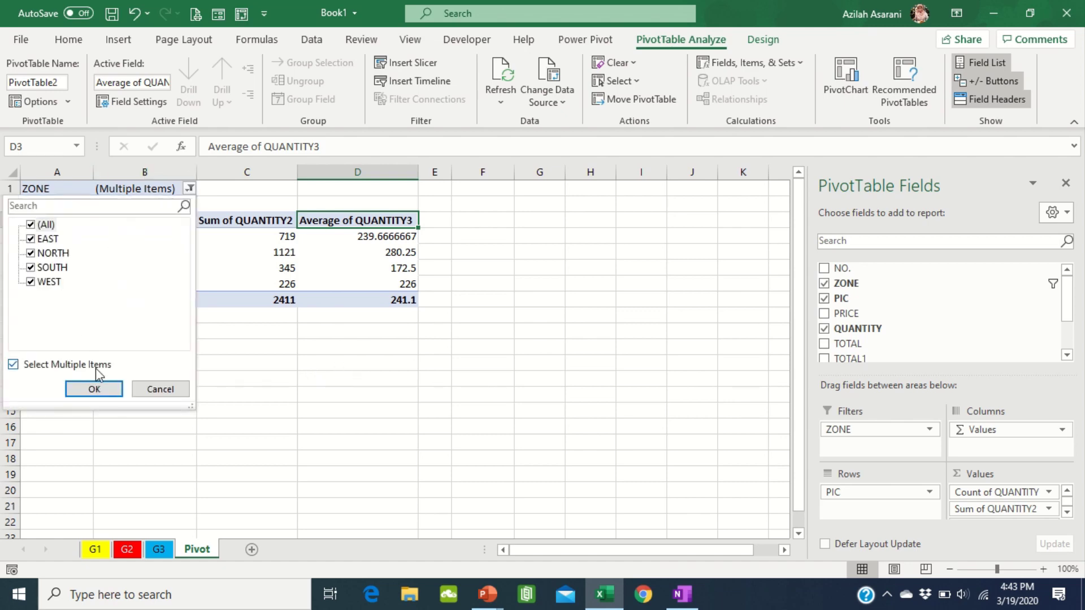
{"action": "left_click", "coordinate": [94, 389]}
{"action": "left_click", "coordinate": [395, 349]}
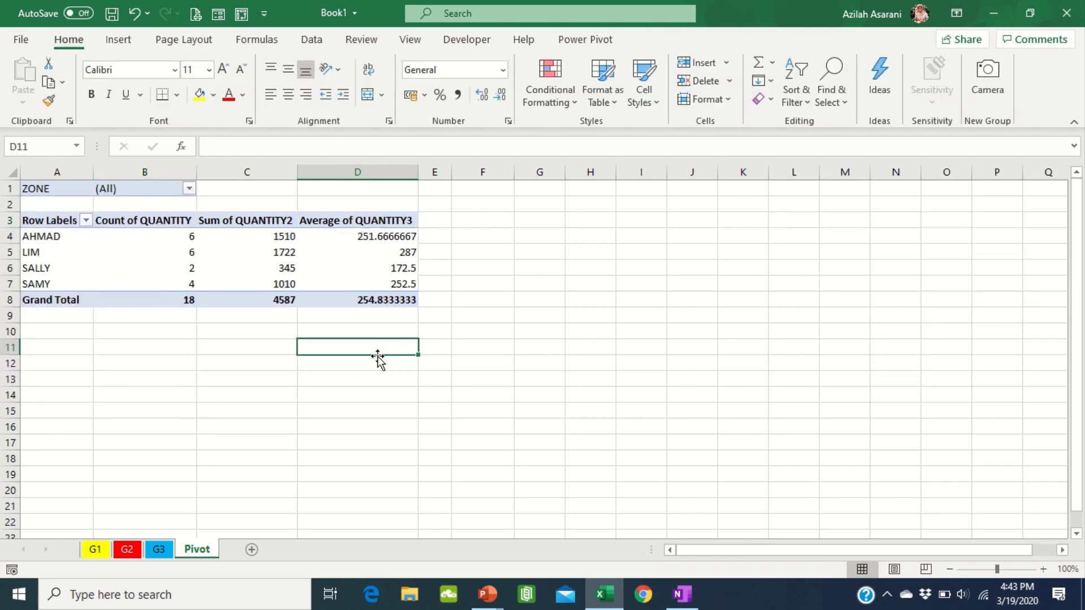
Insert a Clustered Column PivotChart from the PivotTable and move it below the table.
{"action": "left_click", "coordinate": [124, 265]}
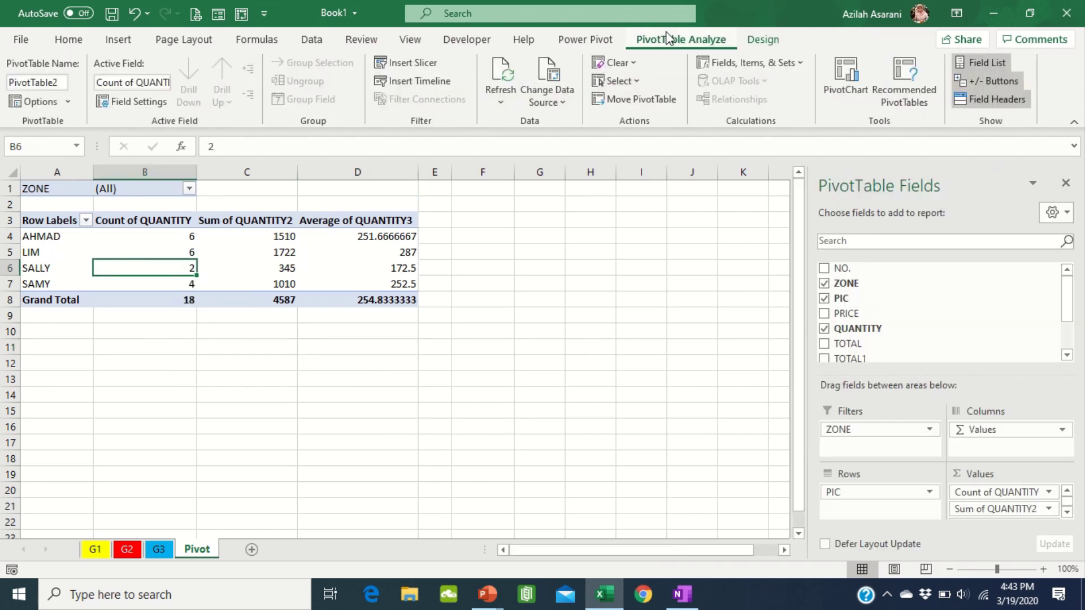
{"action": "left_click", "coordinate": [843, 76]}
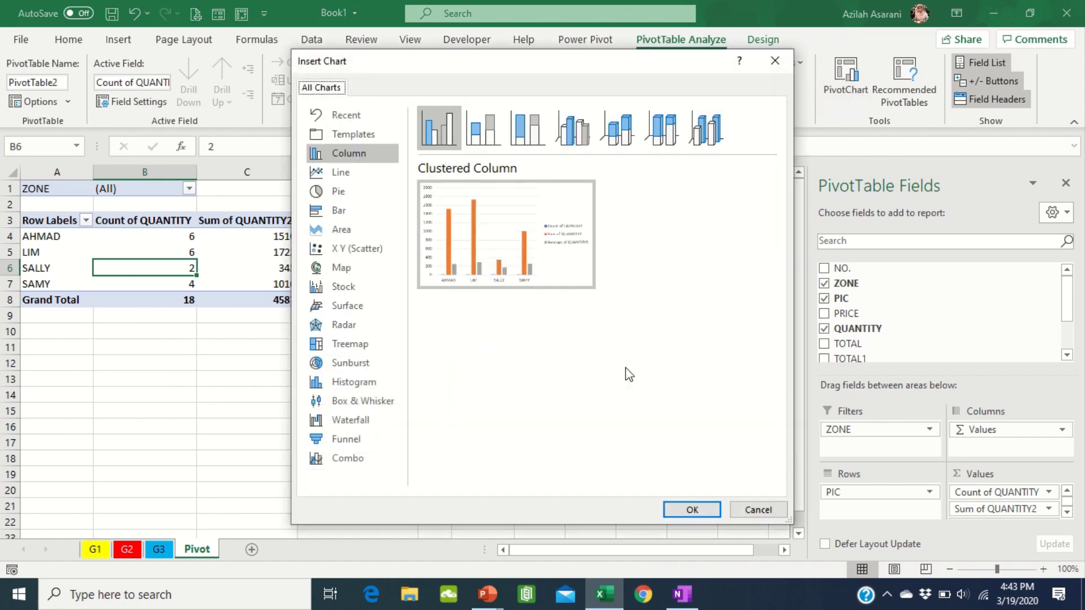
{"action": "left_click", "coordinate": [692, 509]}
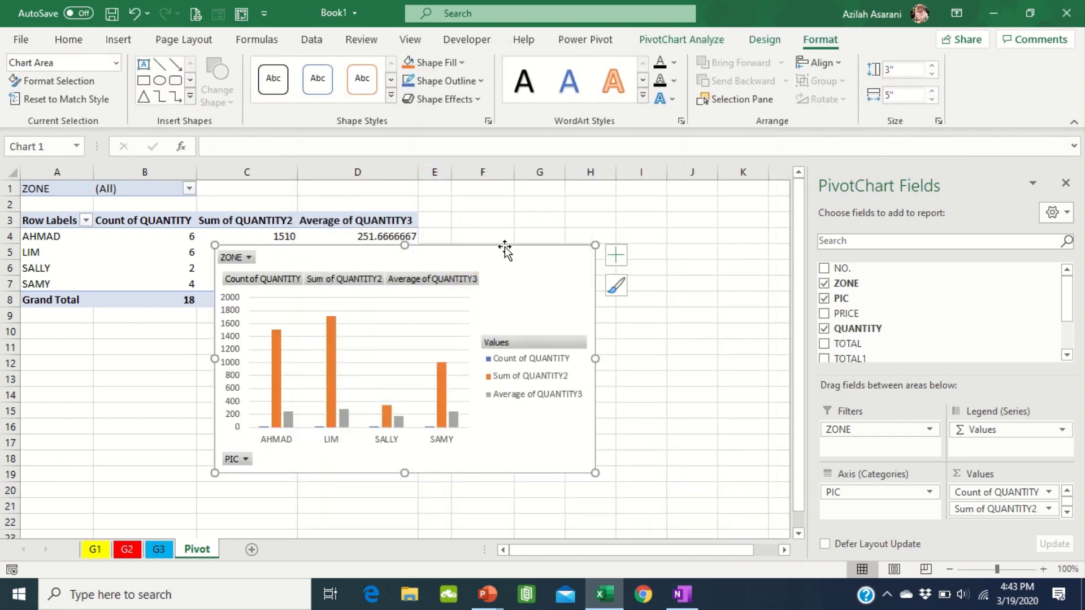
{"action": "left_click_drag", "start_coordinate": [504, 249], "coordinate": [479, 332]}
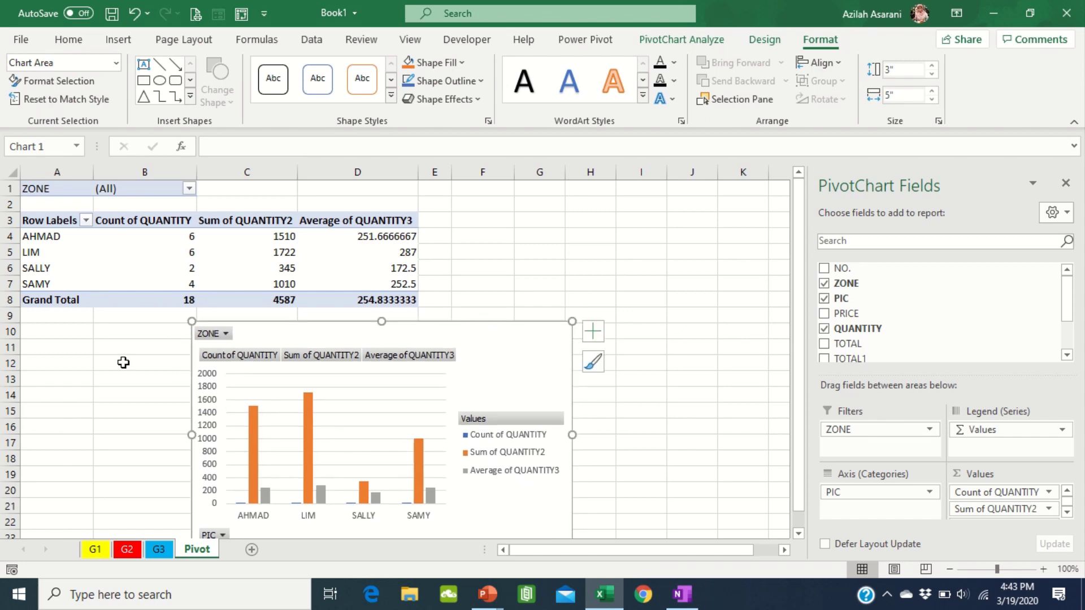
{"action": "left_click", "coordinate": [121, 364]}
Turn off multiple item selection in the ZONE report filter, keeping (All) selected.
{"action": "left_click", "coordinate": [188, 189]}
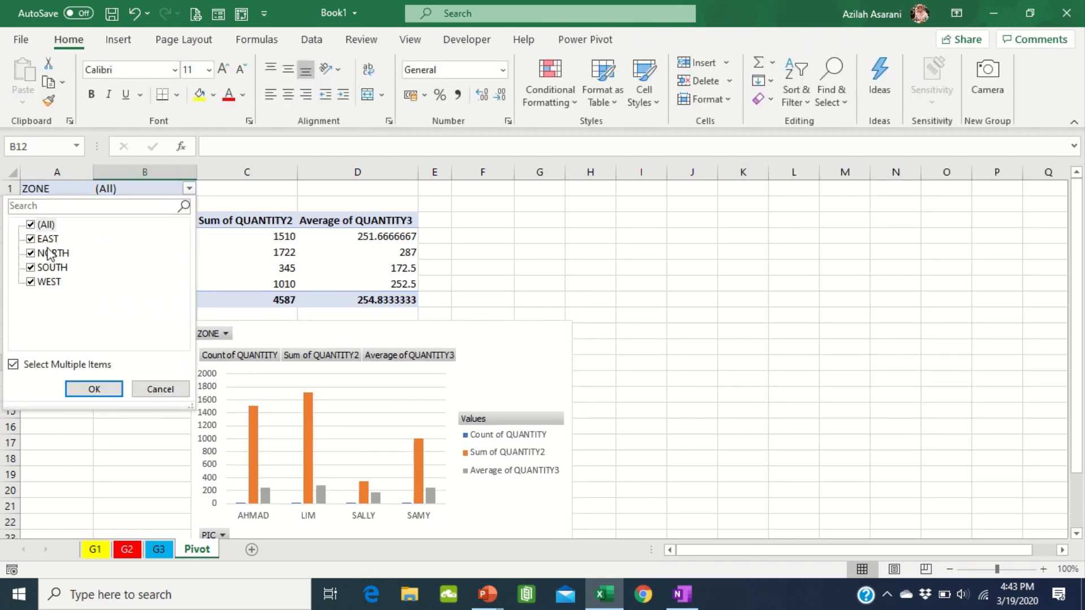
{"action": "left_click", "coordinate": [12, 364]}
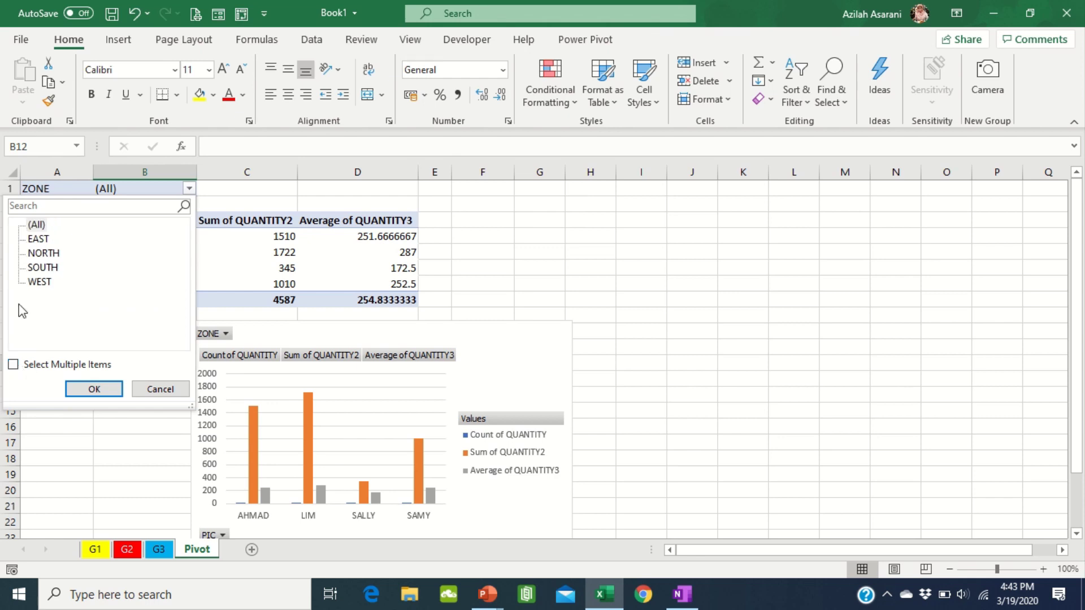
{"action": "left_click", "coordinate": [97, 384]}
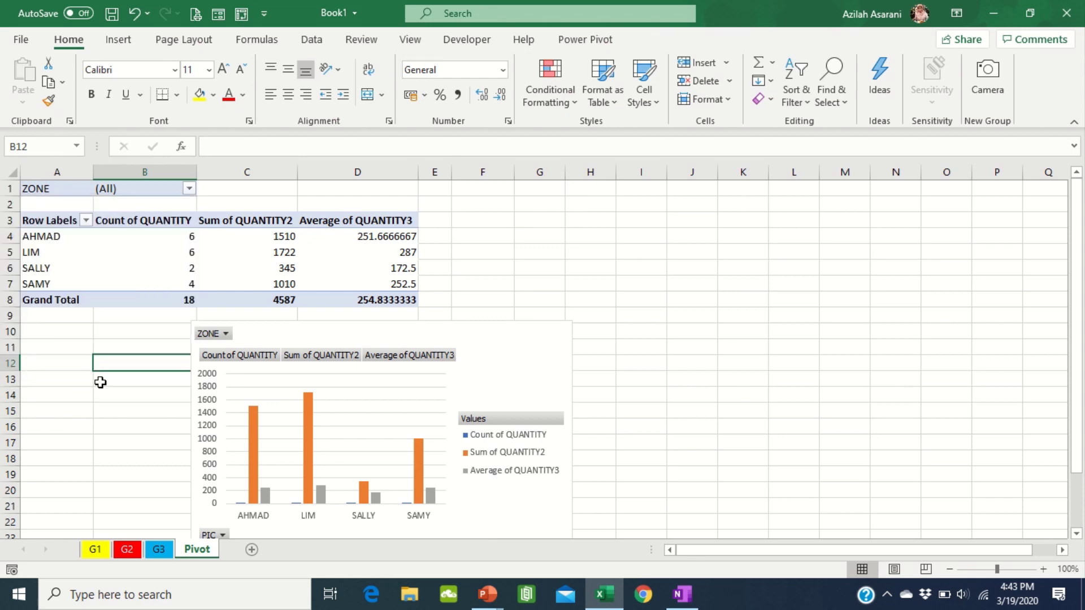
Filter the PivotTable and its chart to the EAST zone, and after that to NORTH.
{"action": "left_click", "coordinate": [190, 188]}
{"action": "left_click", "coordinate": [44, 251]}
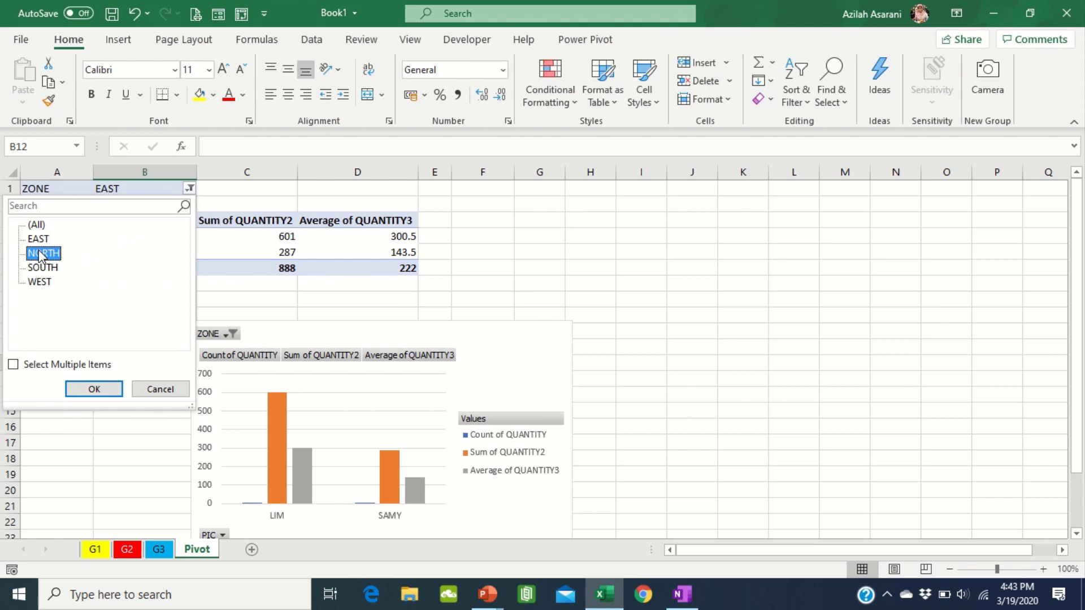
{"action": "left_click", "coordinate": [89, 387]}
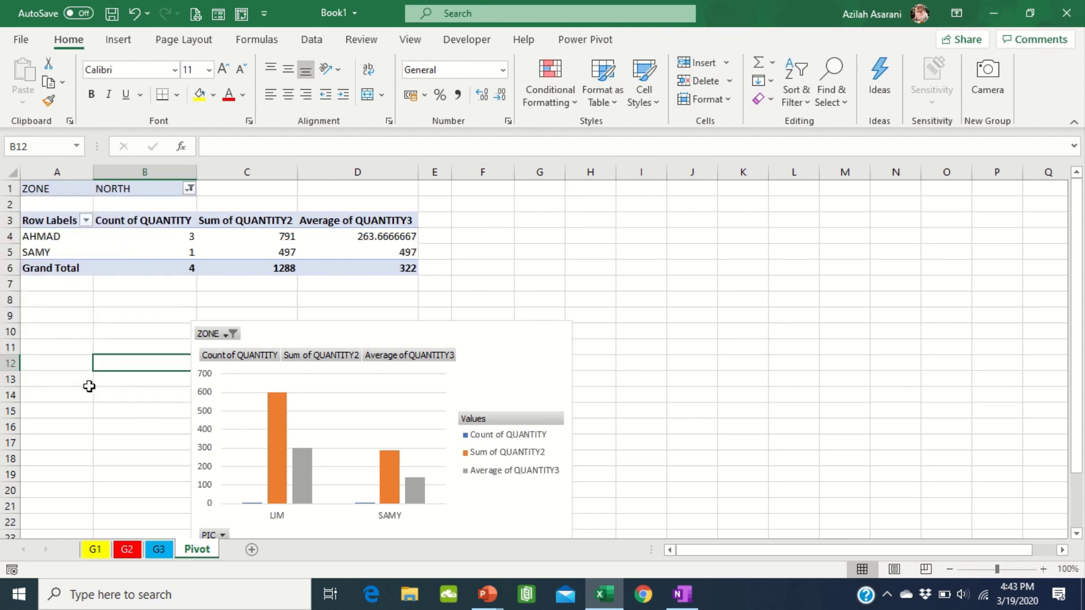
Switch the ZONE report filter to SOUTH and after that to WEST, and view the whole PivotChart.
{"action": "left_click", "coordinate": [191, 187]}
{"action": "left_click", "coordinate": [45, 268]}
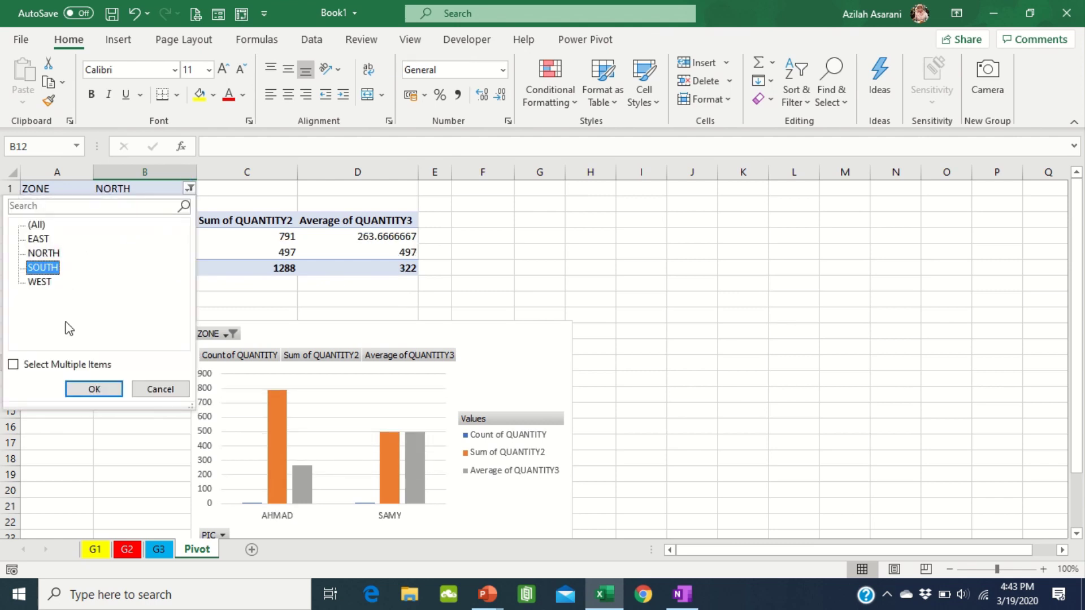
{"action": "left_click", "coordinate": [90, 388]}
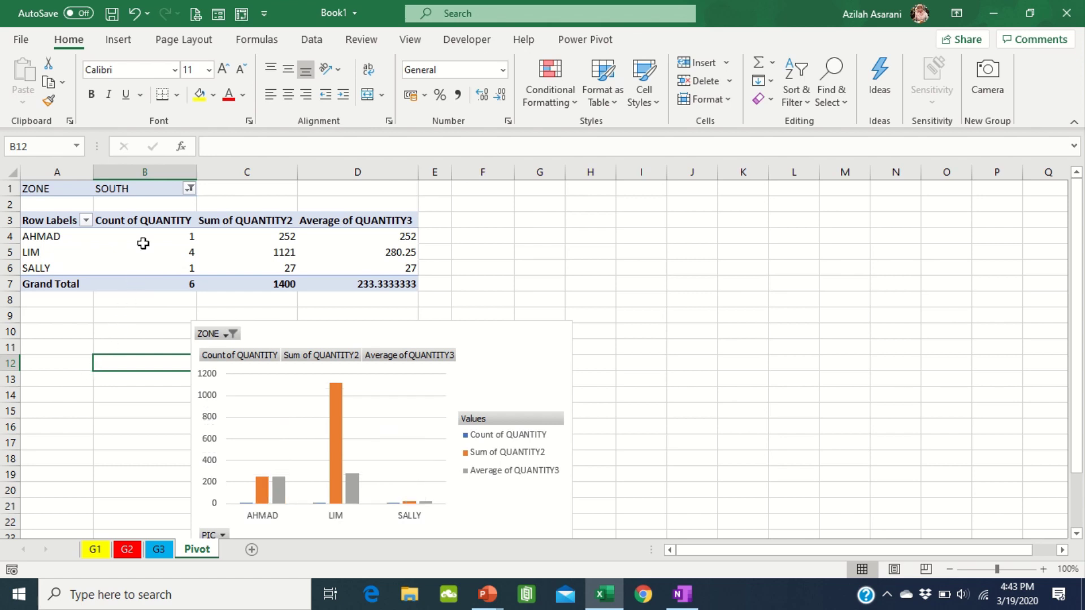
{"action": "left_click", "coordinate": [190, 187]}
{"action": "left_click", "coordinate": [35, 280]}
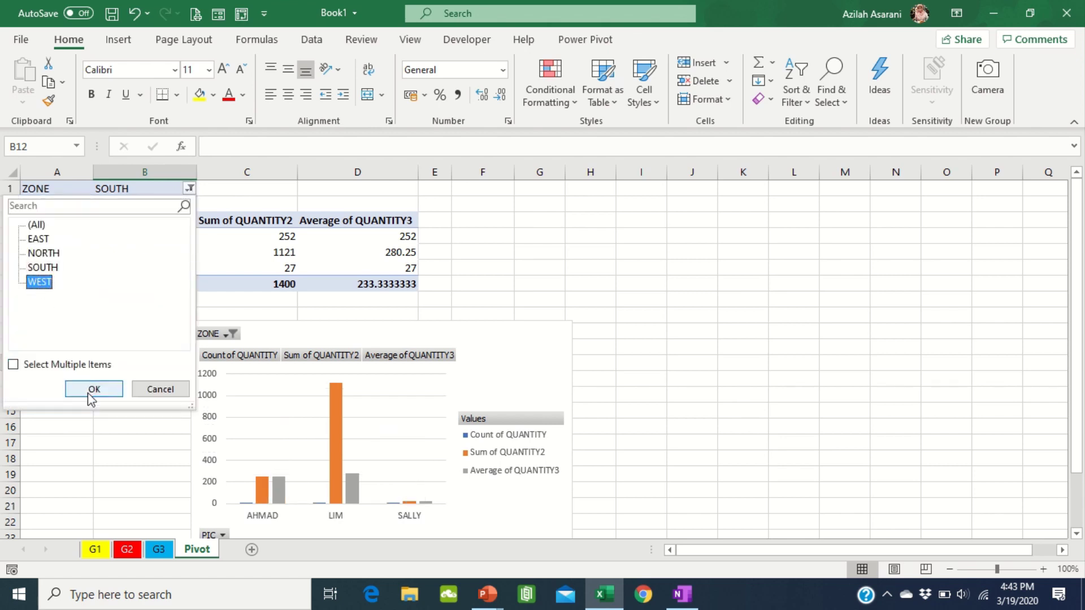
{"action": "left_click", "coordinate": [90, 388]}
{"action": "scroll", "coordinate": [642, 439], "scroll_direction": "down", "scroll_amount": 1}
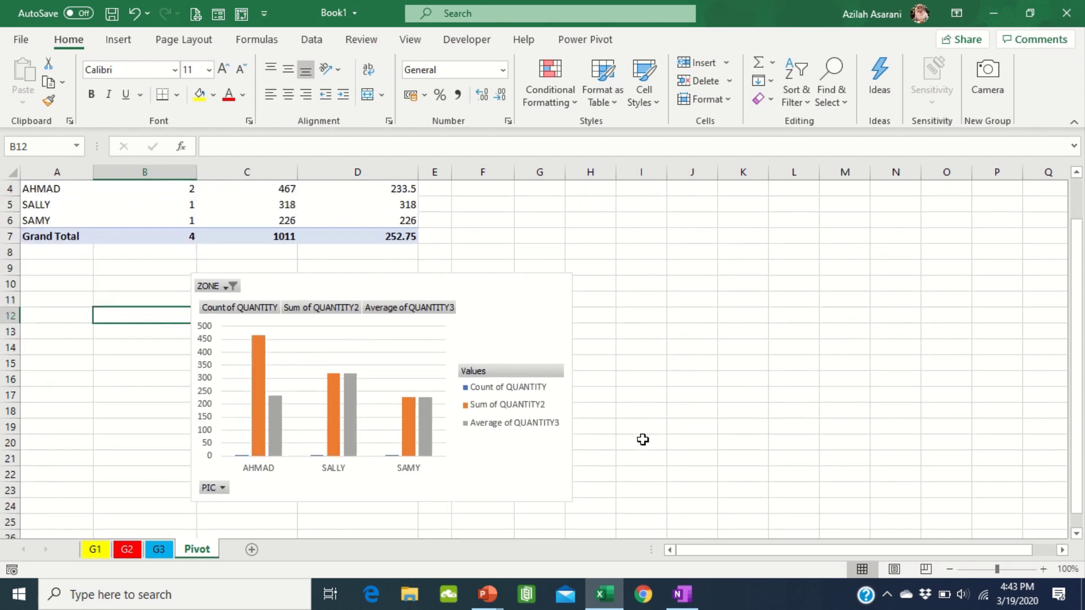
Filter to the NORTH zone using the PivotChart's own ZONE filter.
{"action": "left_click", "coordinate": [232, 287]}
{"action": "left_click", "coordinate": [74, 343]}
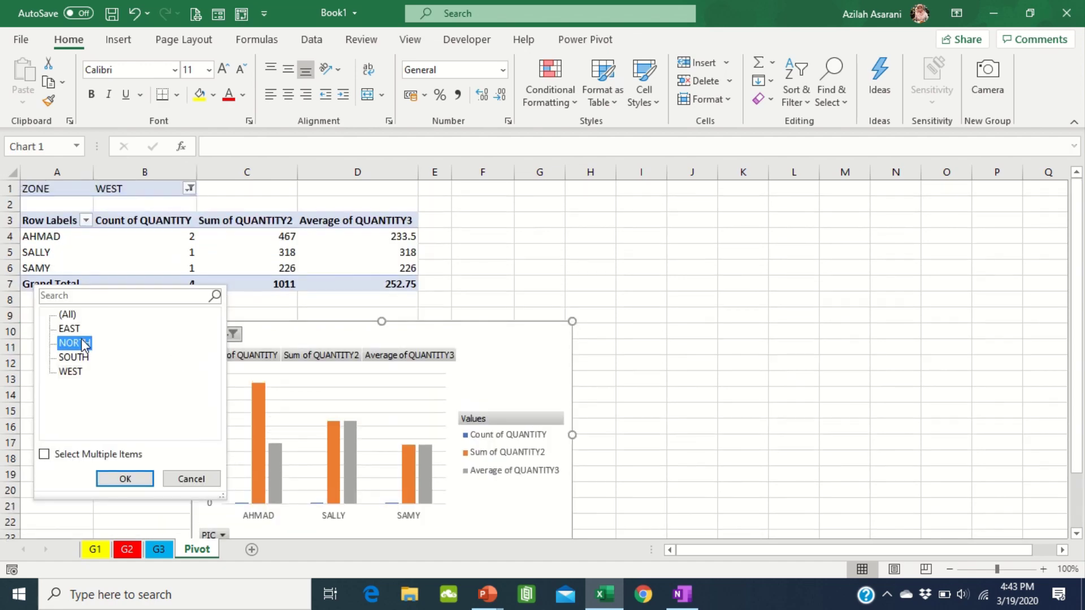
{"action": "left_click", "coordinate": [139, 478]}
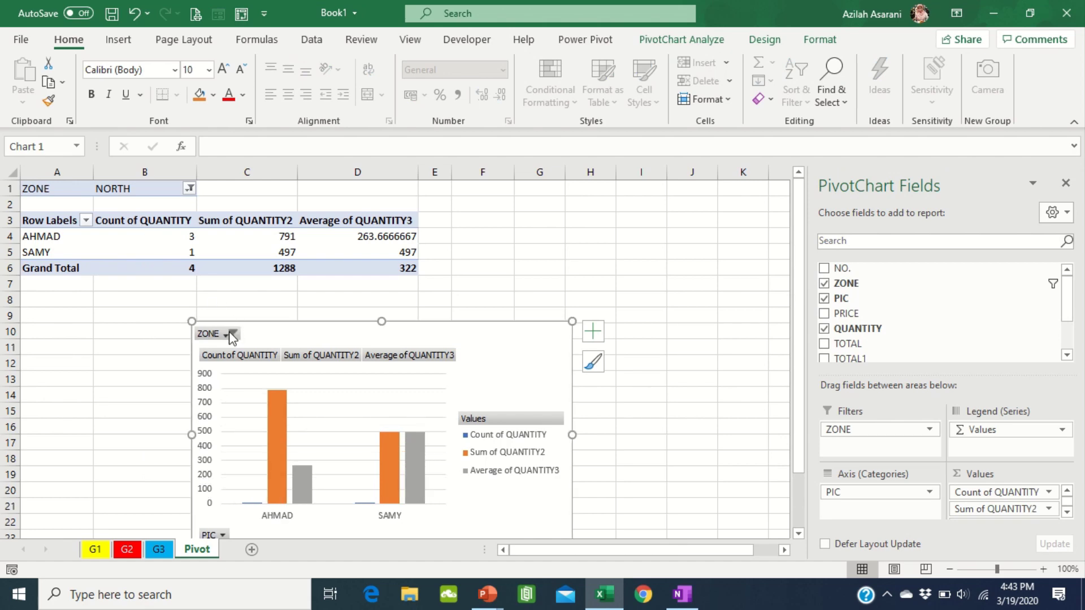
Reset the PivotChart's own ZONE filter to (All) and deselect the chart.
{"action": "left_click", "coordinate": [231, 334]}
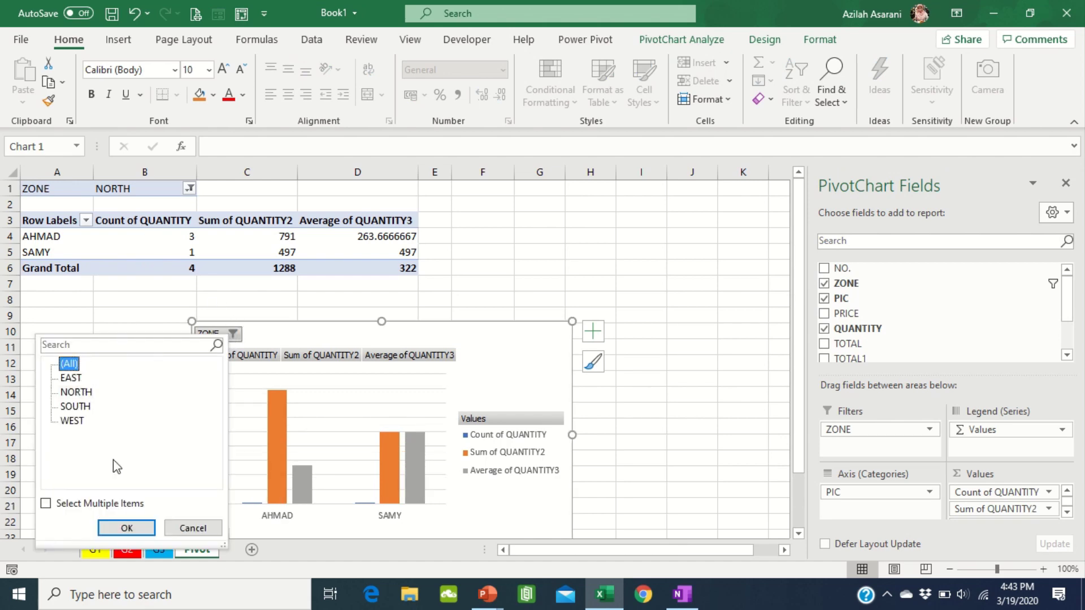
{"action": "left_click", "coordinate": [144, 529]}
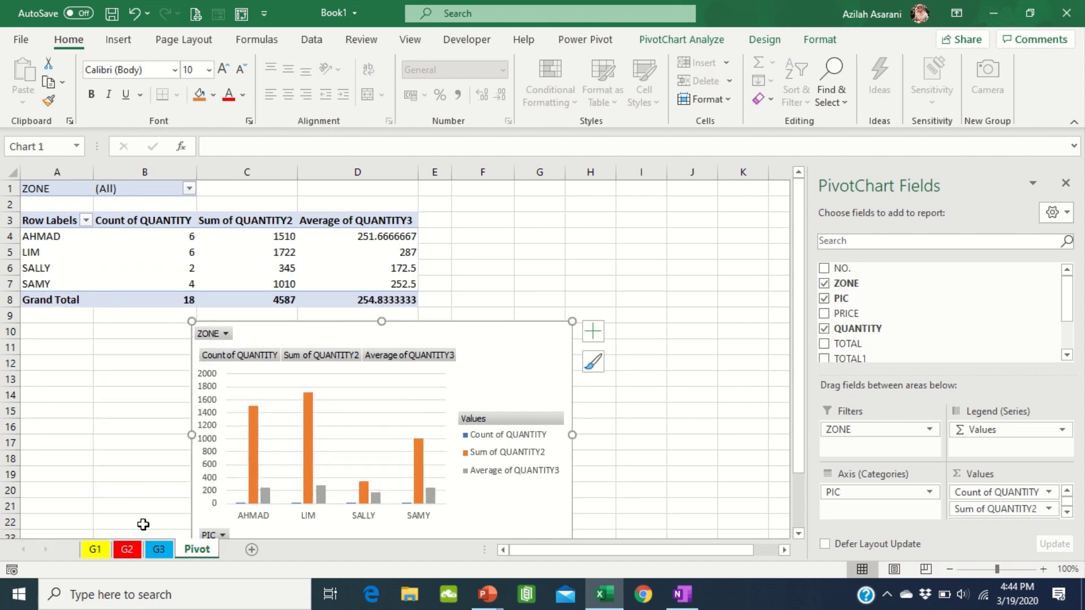
{"action": "left_click", "coordinate": [132, 460]}
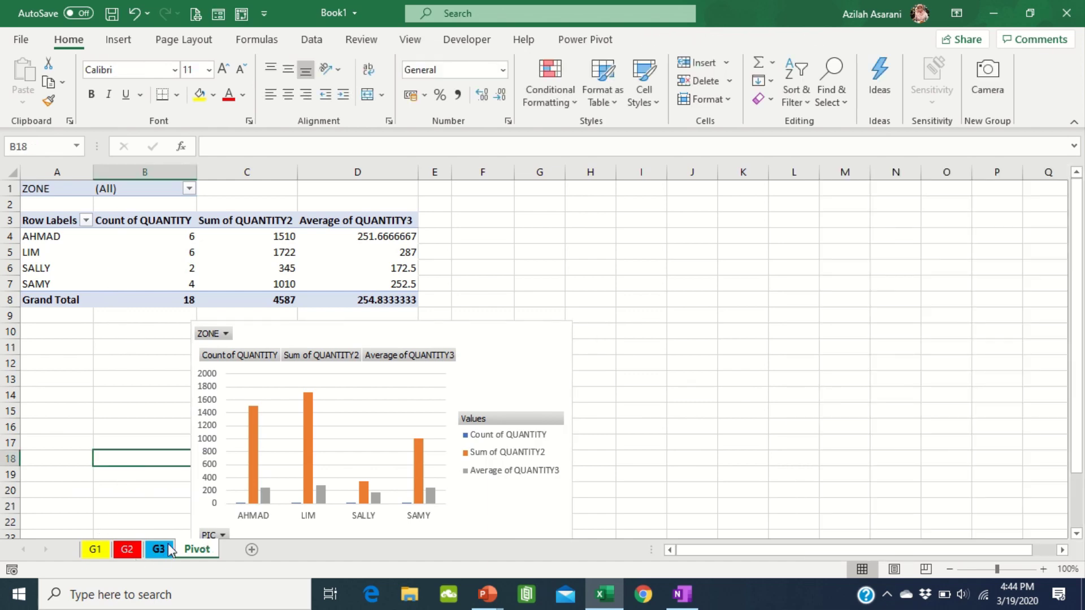
Return to sheet G3 and select cell B7 in the source data.
{"action": "left_click", "coordinate": [159, 549]}
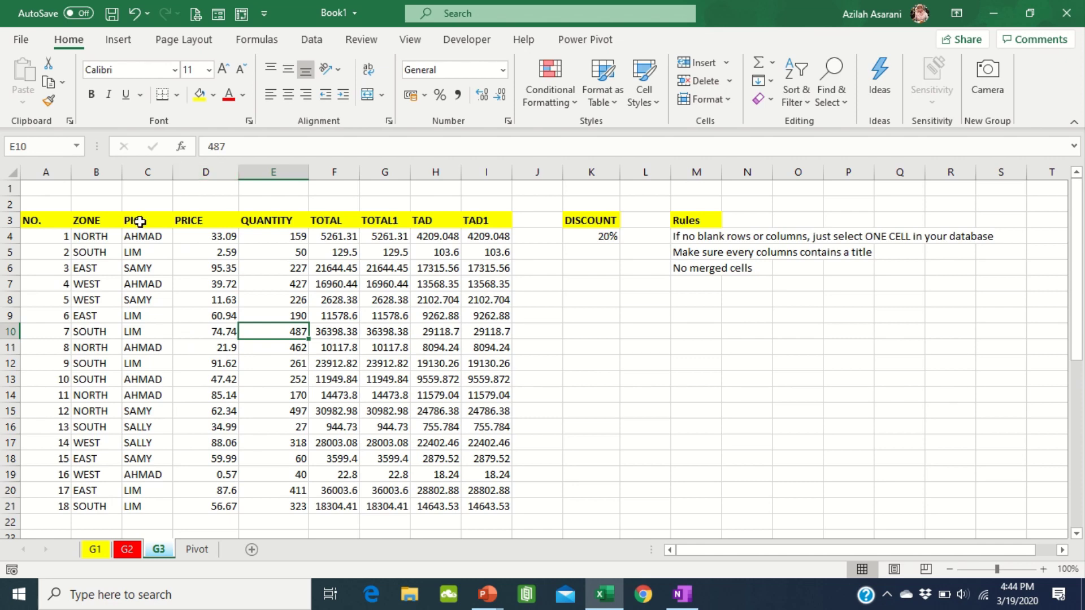
{"action": "left_click", "coordinate": [84, 283]}
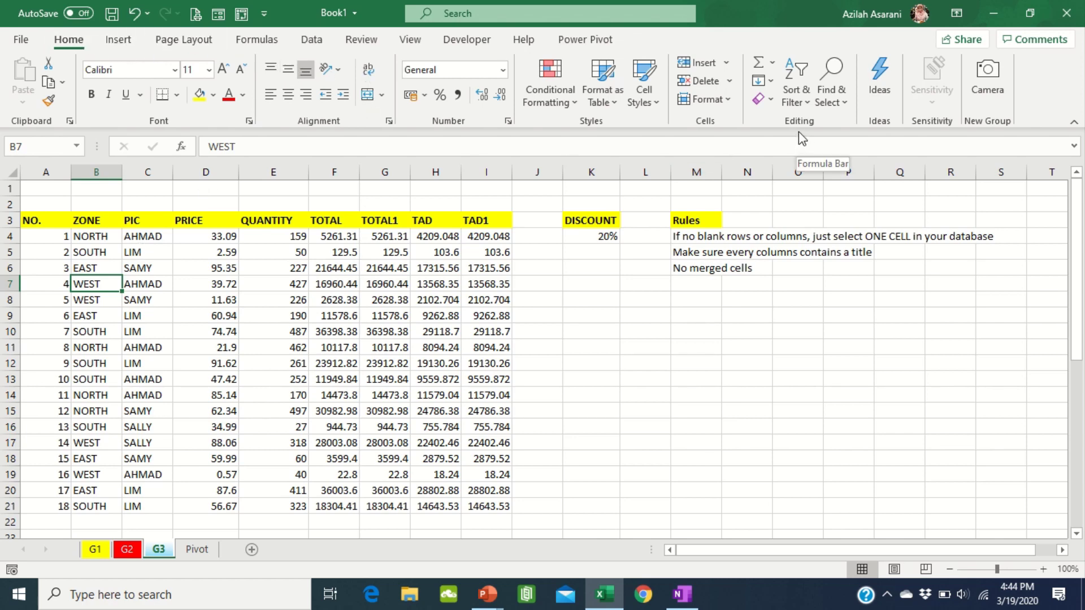
Replace every NORTH entry on sheet G3 with UTARA using Find and Replace, and close the dialog.
{"action": "left_click", "coordinate": [831, 85]}
{"action": "left_click", "coordinate": [859, 148]}
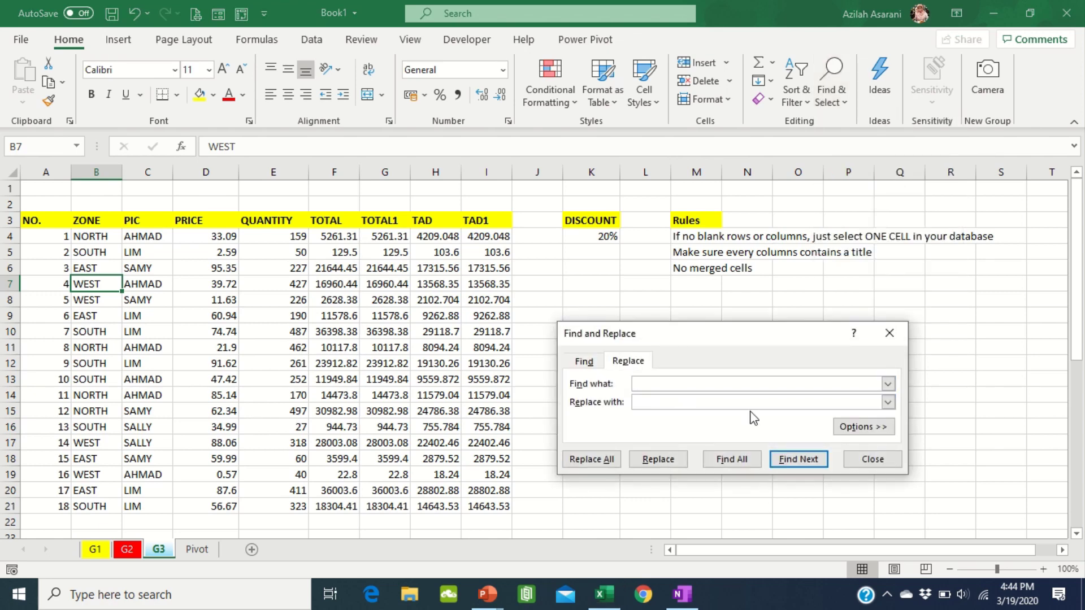
{"action": "key", "text": "Caps_Lock"}
{"action": "key", "text": "Caps_Lock"}
{"action": "key", "text": "Caps_Lock"}
{"action": "type", "text": "NO"}
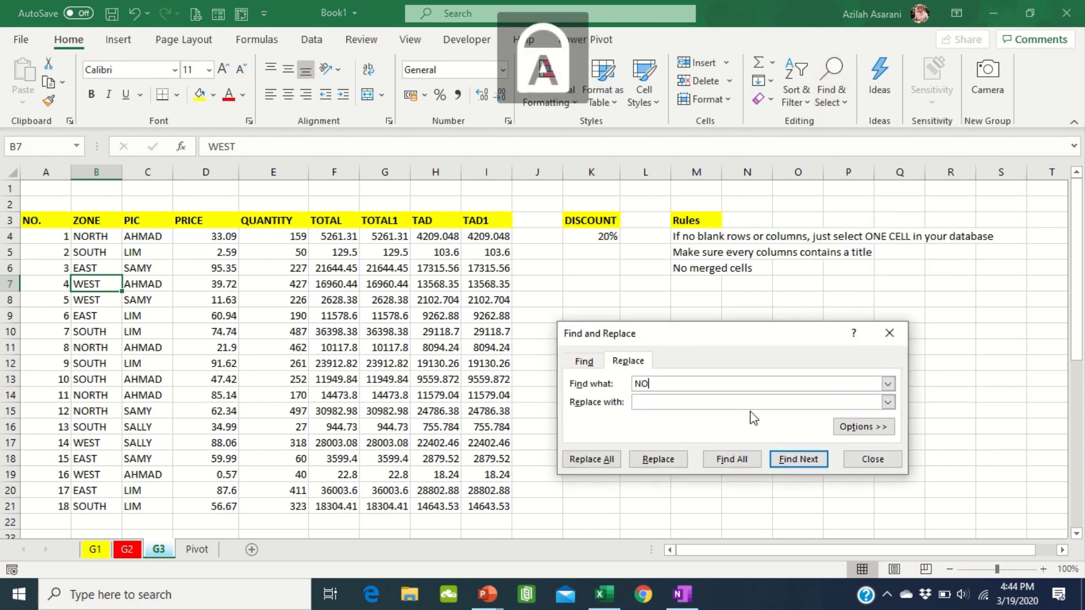
{"action": "type", "text": "RTH"}
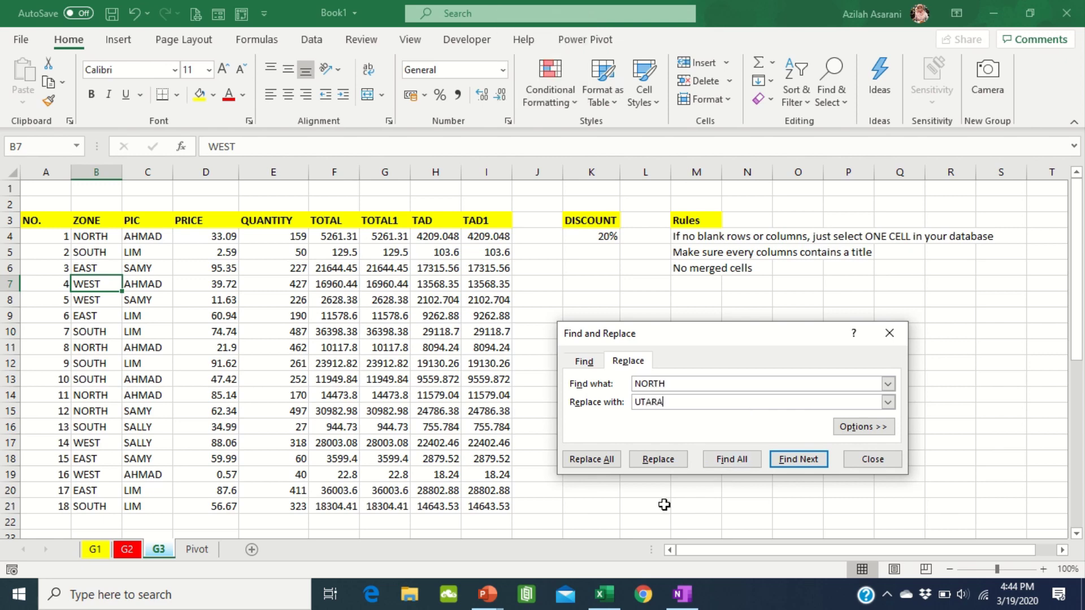
{"action": "left_click", "coordinate": [600, 462]}
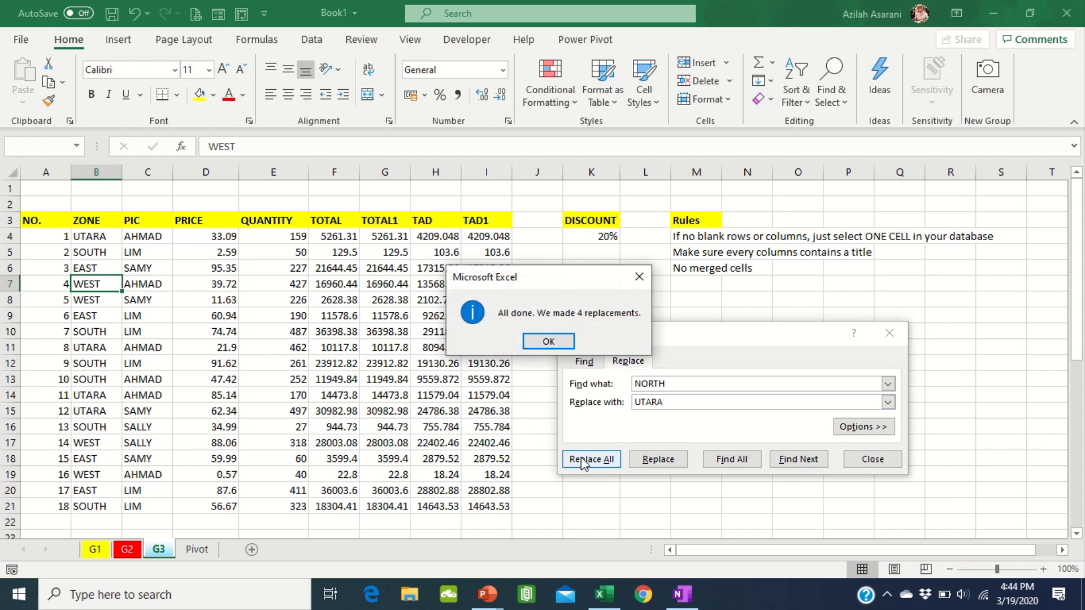
{"action": "left_click", "coordinate": [565, 343]}
{"action": "left_click", "coordinate": [873, 460]}
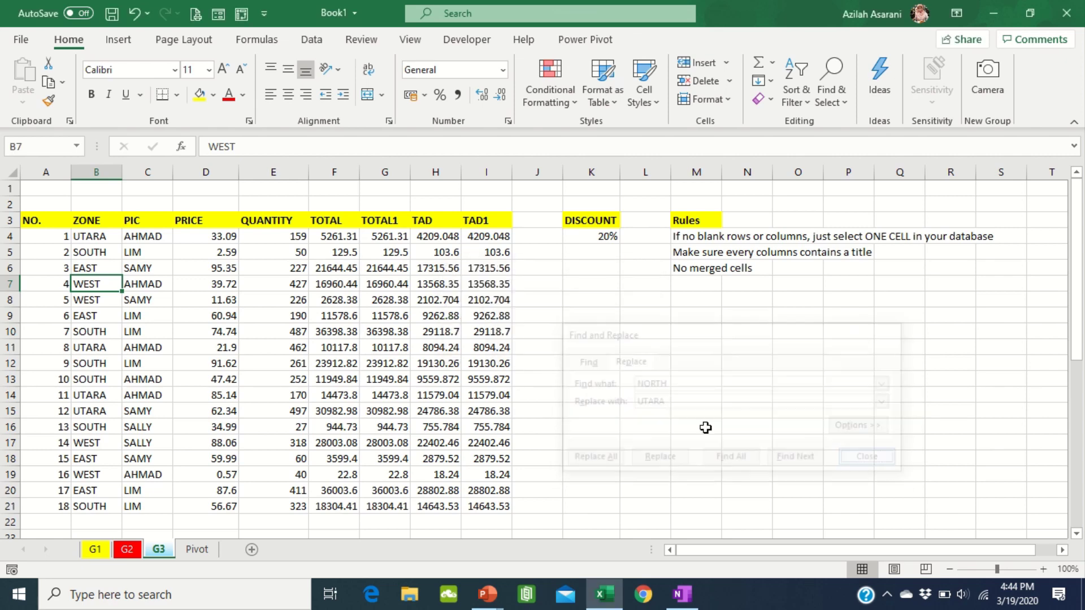
Check the replaced entries in the ZONE column and the ZONE filter's list of items on the Pivot sheet.
{"action": "left_click", "coordinate": [105, 242]}
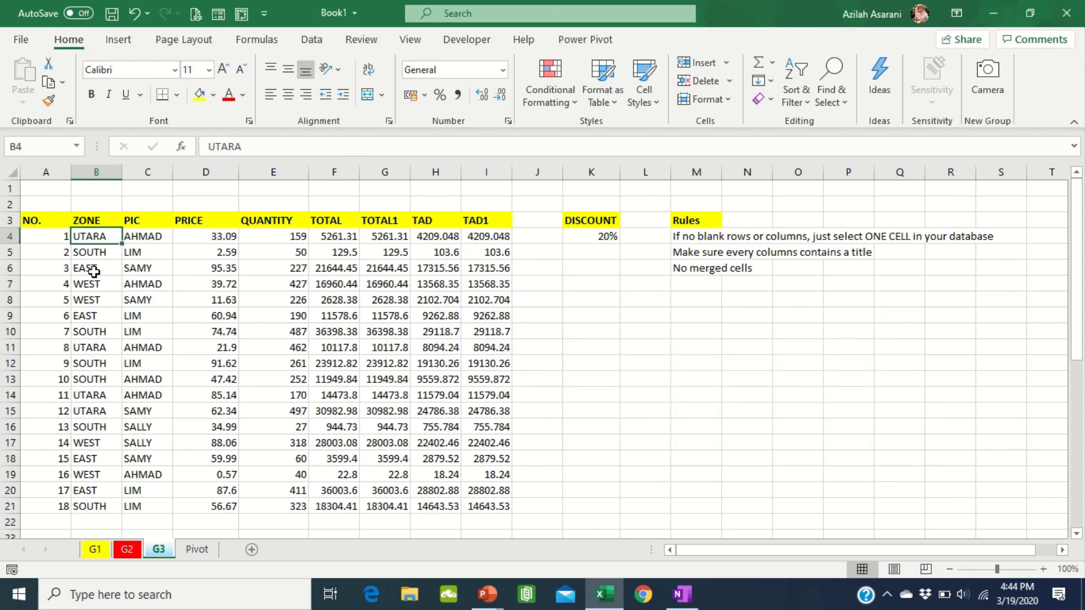
{"action": "left_click", "coordinate": [94, 347]}
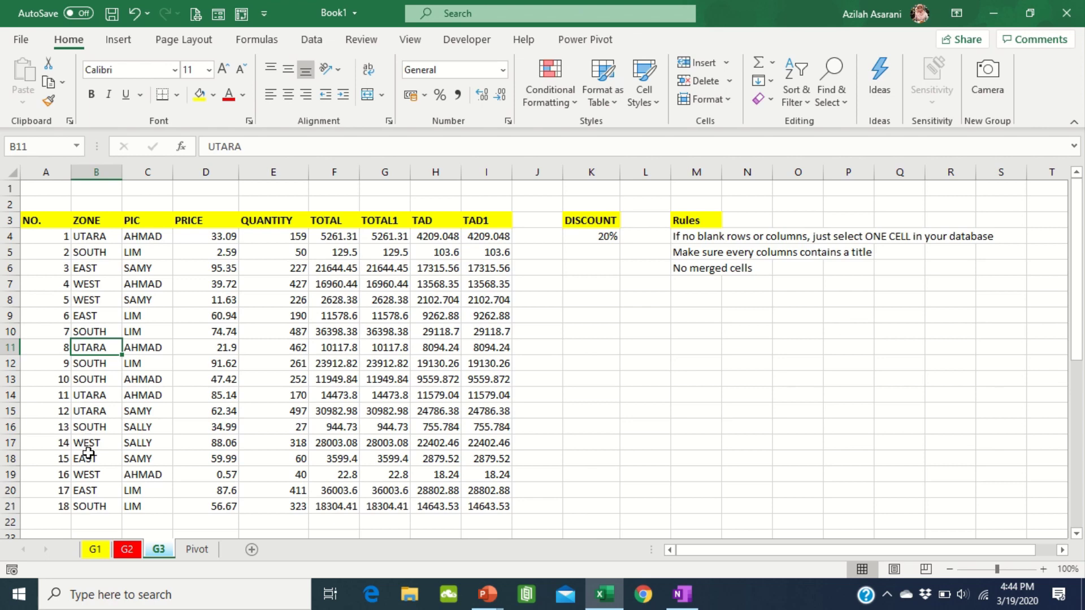
{"action": "left_click", "coordinate": [196, 549]}
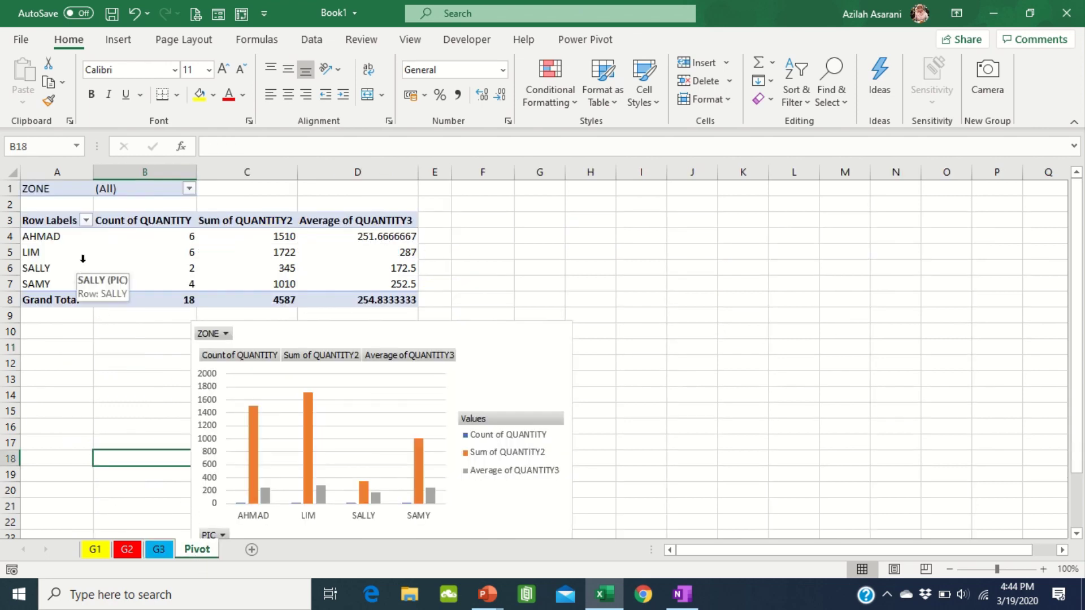
{"action": "left_click", "coordinate": [188, 189]}
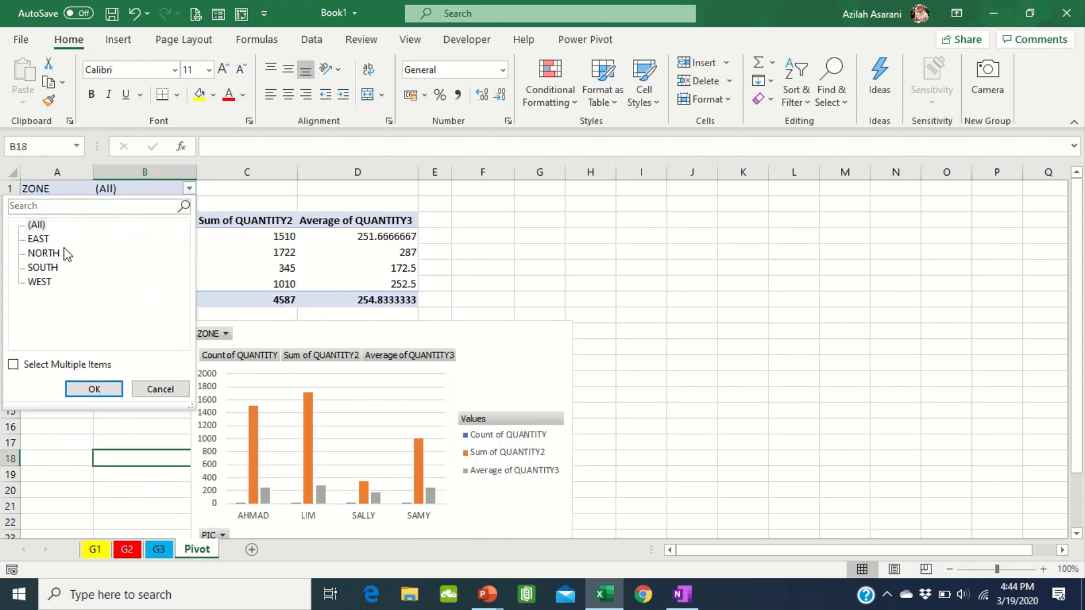
Swap the PivotTable fields so ZONE is in Rows and PIC is the report filter.
{"action": "left_click", "coordinate": [261, 255]}
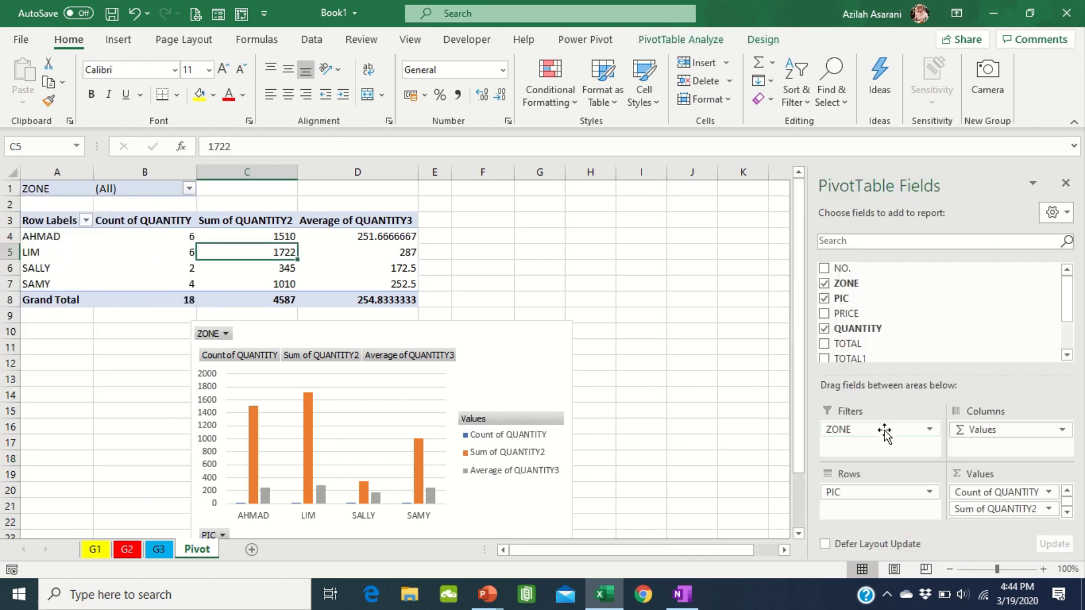
{"action": "mouse_move", "coordinate": [887, 431]}
{"action": "left_mouse_down"}
{"action": "mouse_move", "coordinate": [871, 501]}
{"action": "mouse_move", "coordinate": [882, 484]}
{"action": "mouse_move", "coordinate": [889, 491]}
{"action": "mouse_move", "coordinate": [880, 435]}
{"action": "left_mouse_up"}
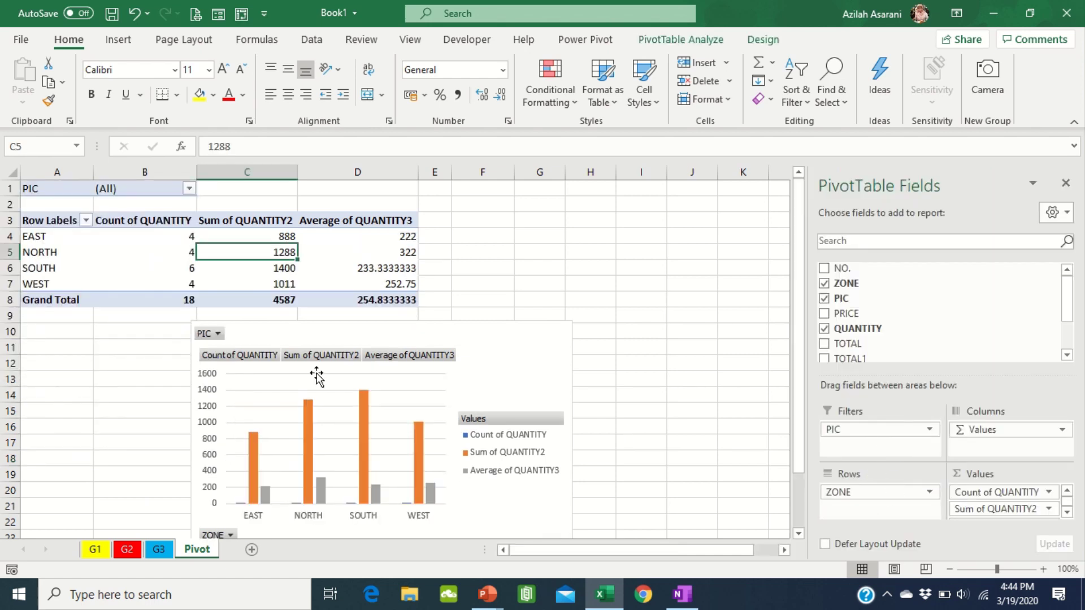
{"action": "left_click", "coordinate": [31, 250]}
Refresh the PivotTable so it picks up the changed zone names from the source data.
{"action": "left_click", "coordinate": [284, 265]}
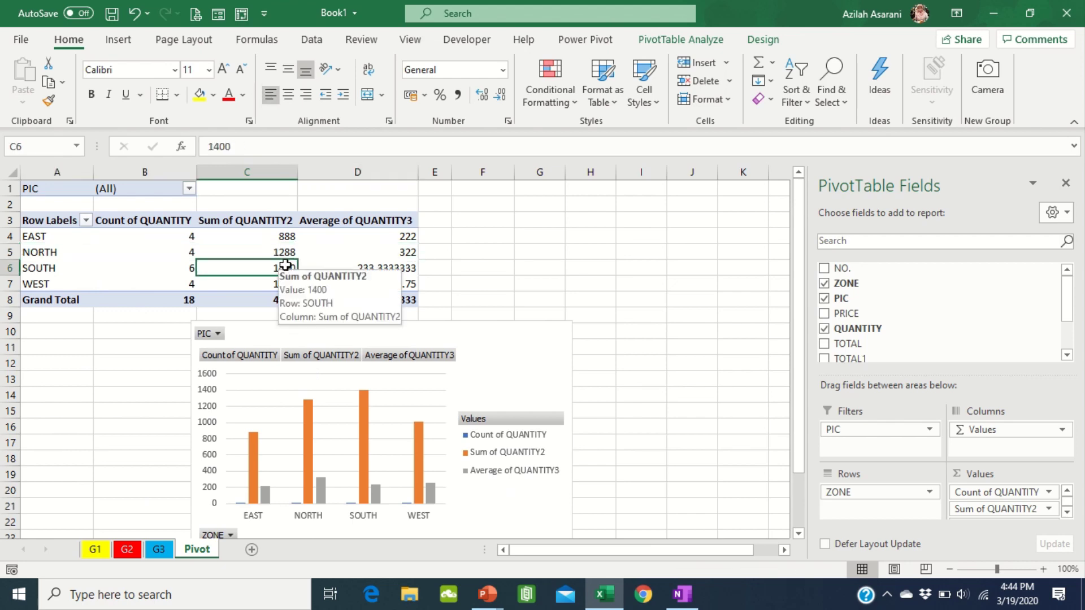
{"action": "left_click", "coordinate": [680, 41]}
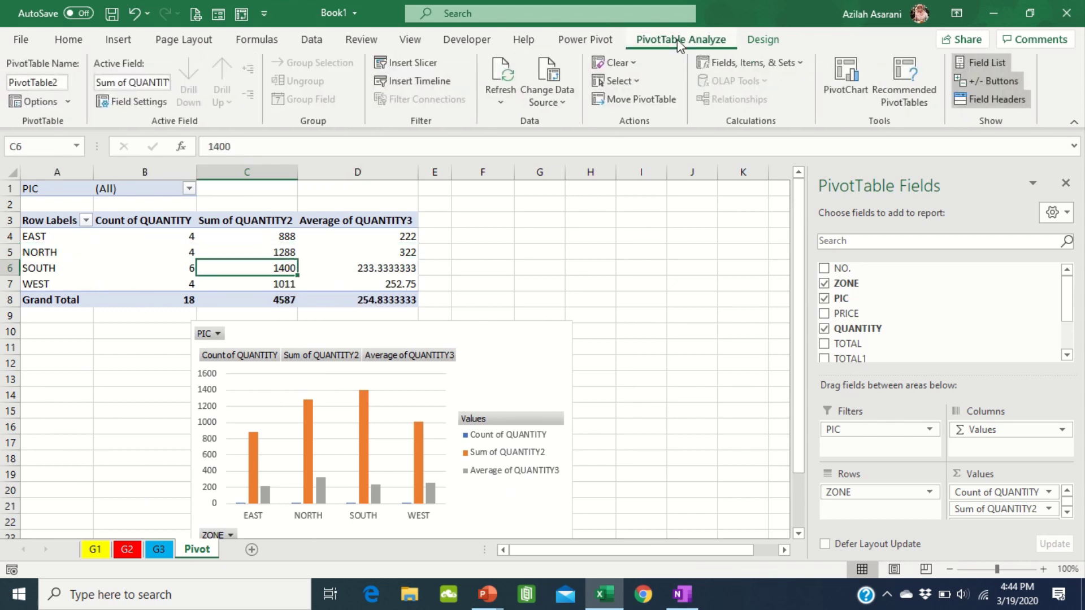
{"action": "left_click", "coordinate": [505, 75]}
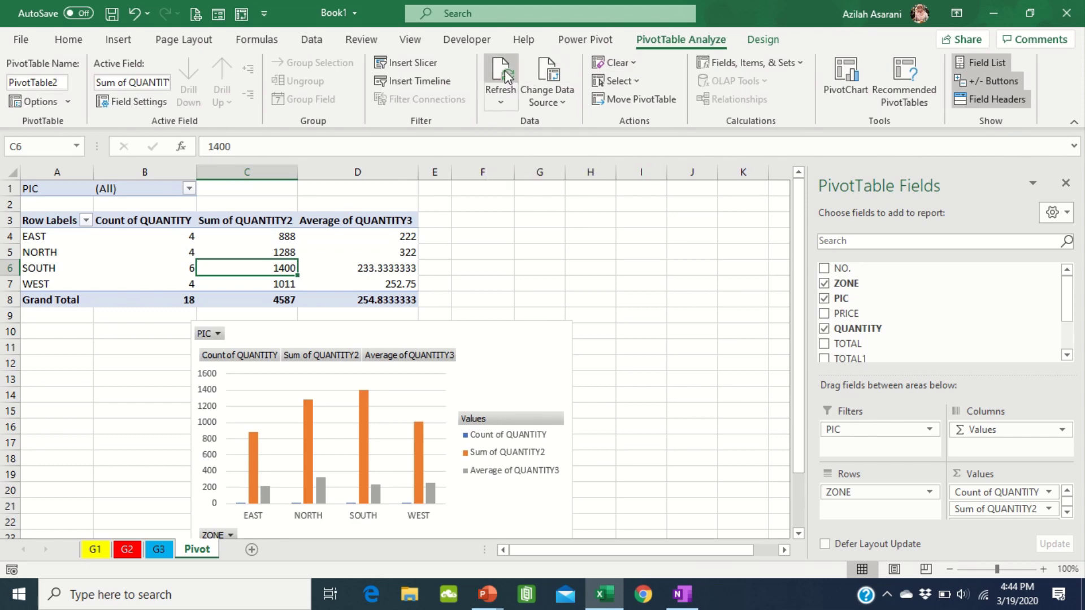
Enter the note "Any changes made to the database, the pivottable needs to be refresh" in cell G2 of the Pivot sheet.
{"action": "left_click", "coordinate": [541, 203]}
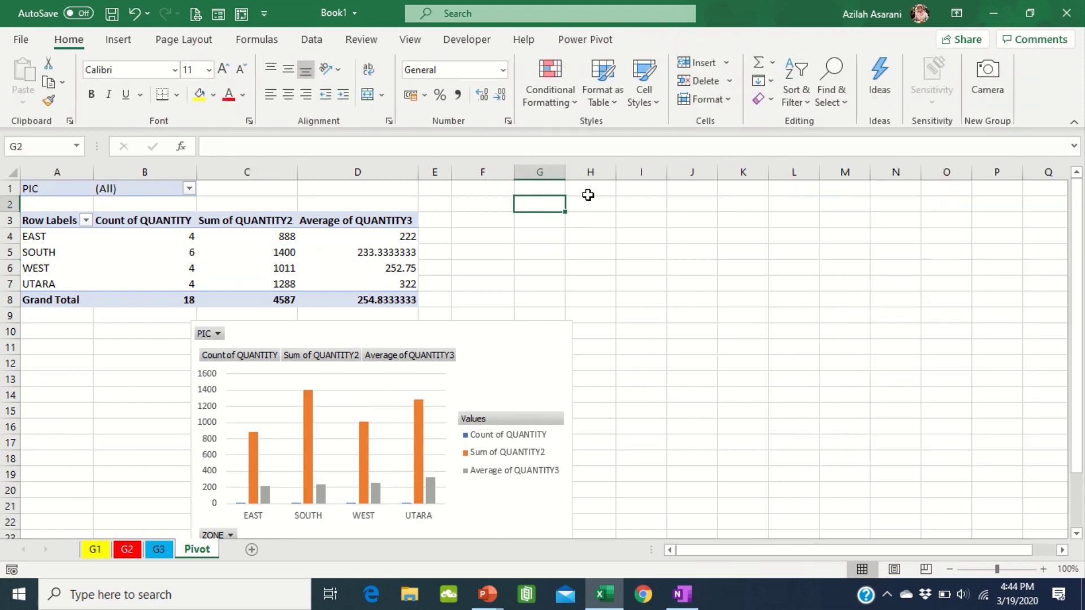
{"action": "key", "text": "Caps_Lock"}
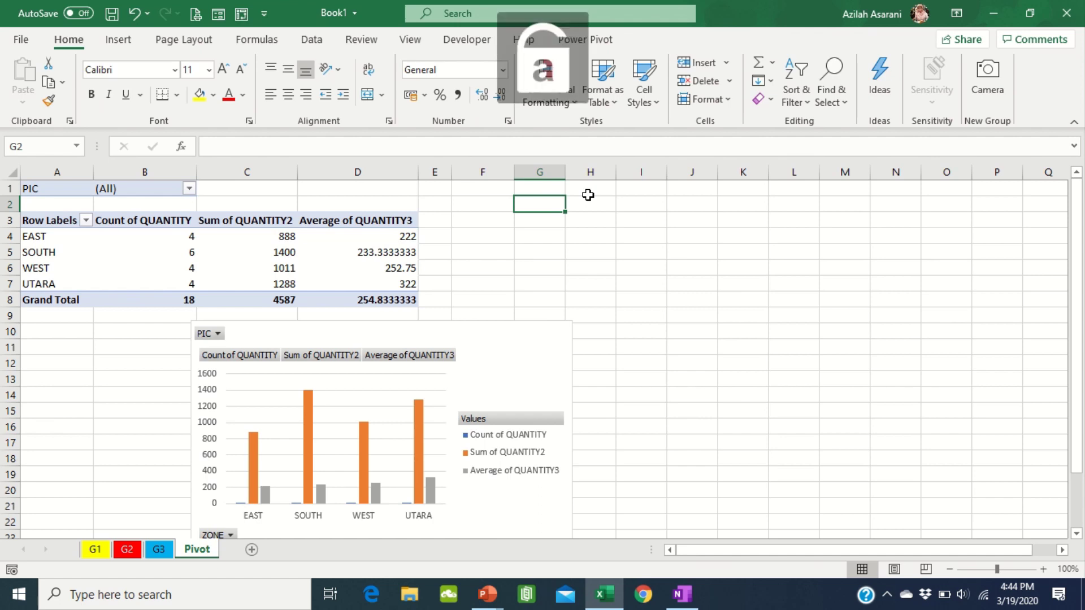
{"action": "type", "text": "Any chang"}
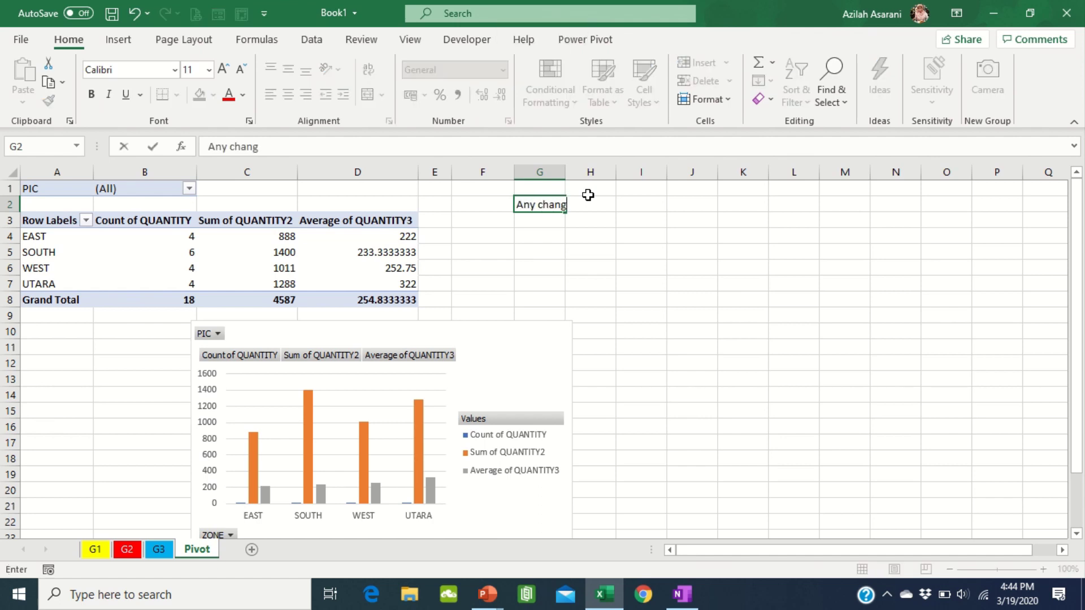
{"action": "type", "text": "es made to "}
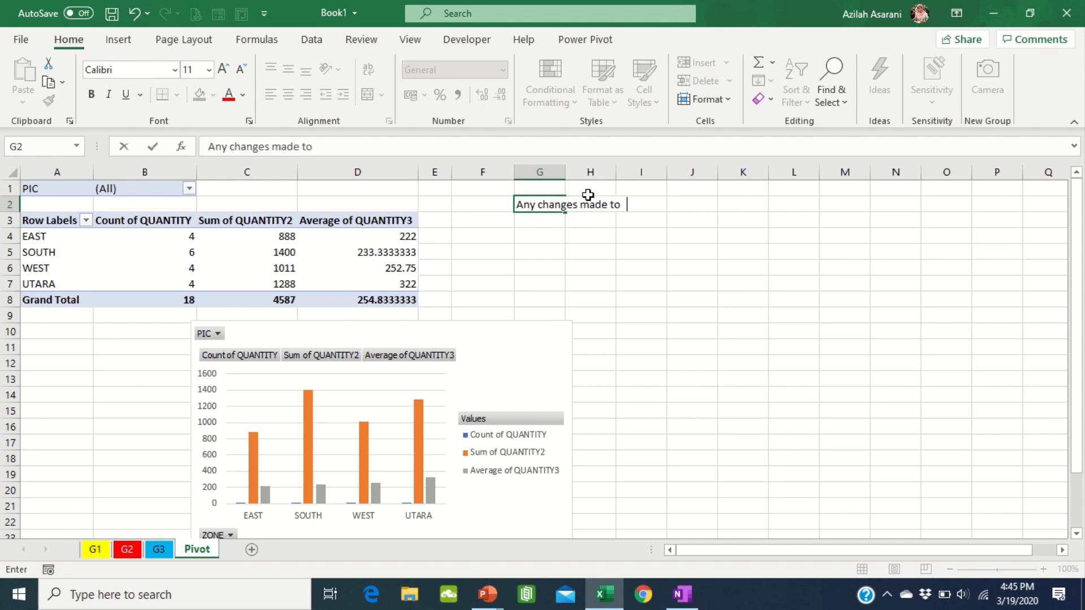
{"action": "type", "text": "the database"}
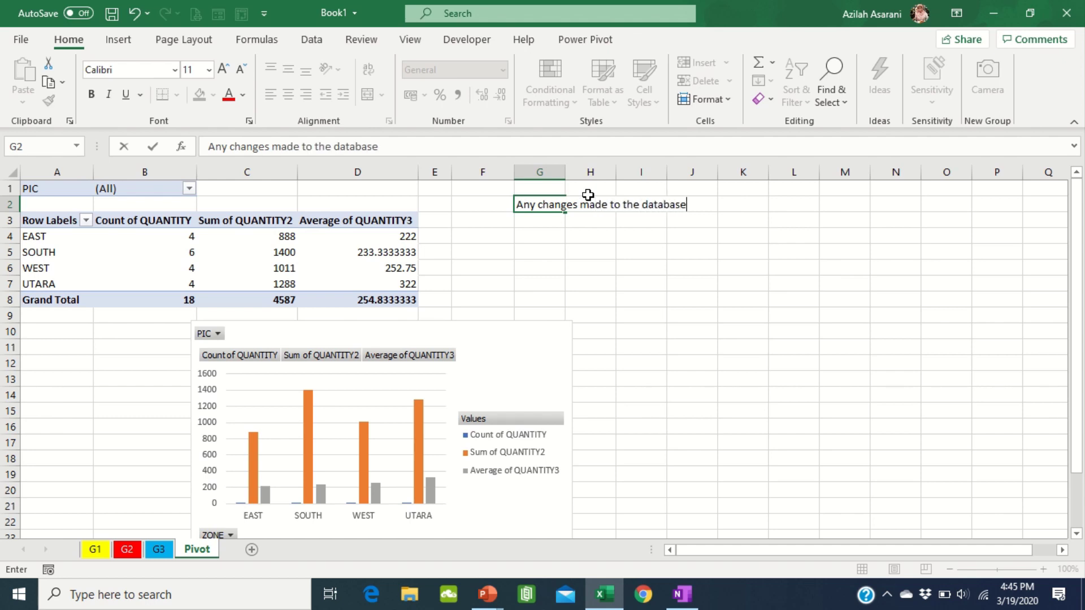
{"action": "type", "text": ", the pivottab"}
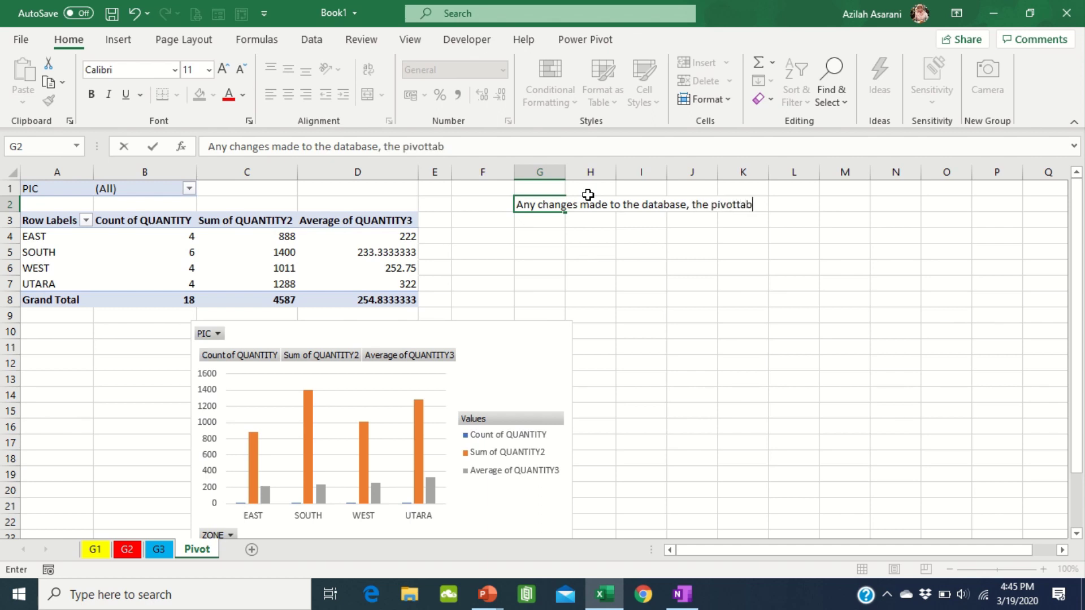
{"action": "type", "text": "le needs to be refresh"}
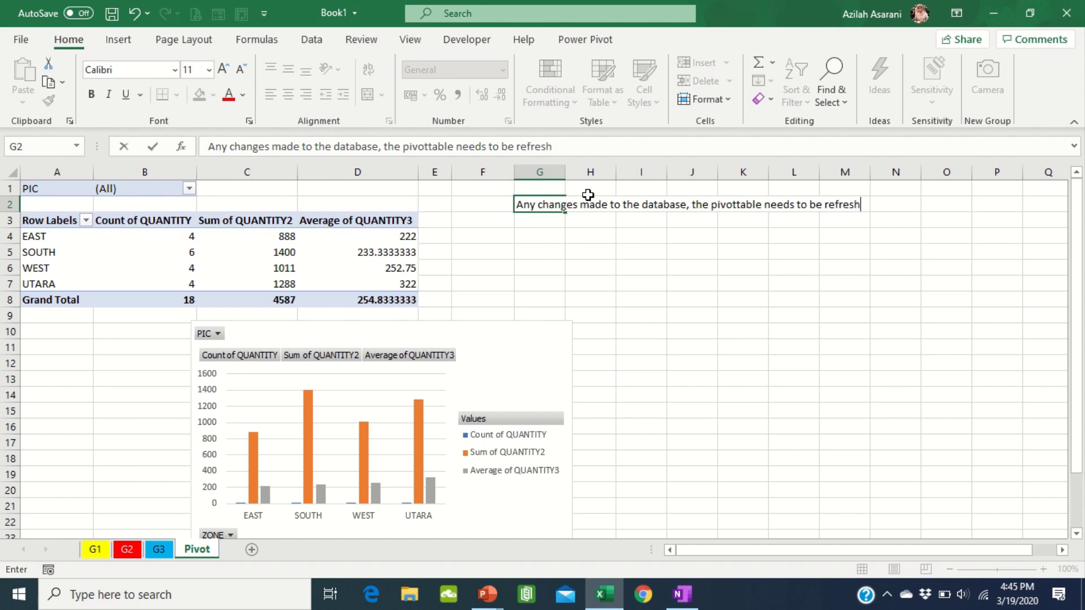
{"action": "key", "text": "Return"}
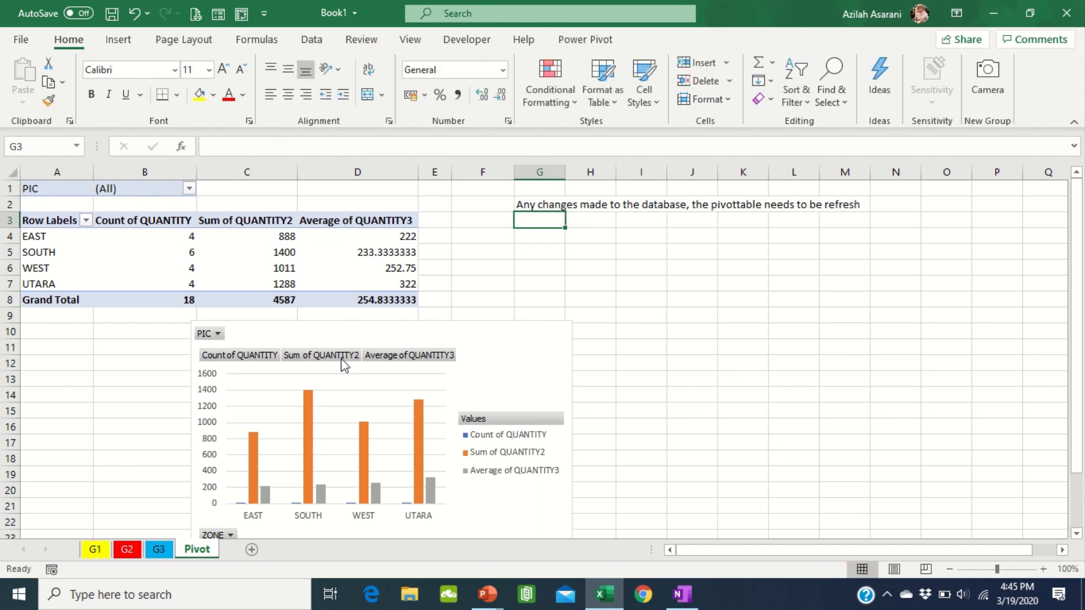
Insert a new column before PRICE on sheet G3 and title it PRODUCT in cell D3.
{"action": "left_click", "coordinate": [159, 549]}
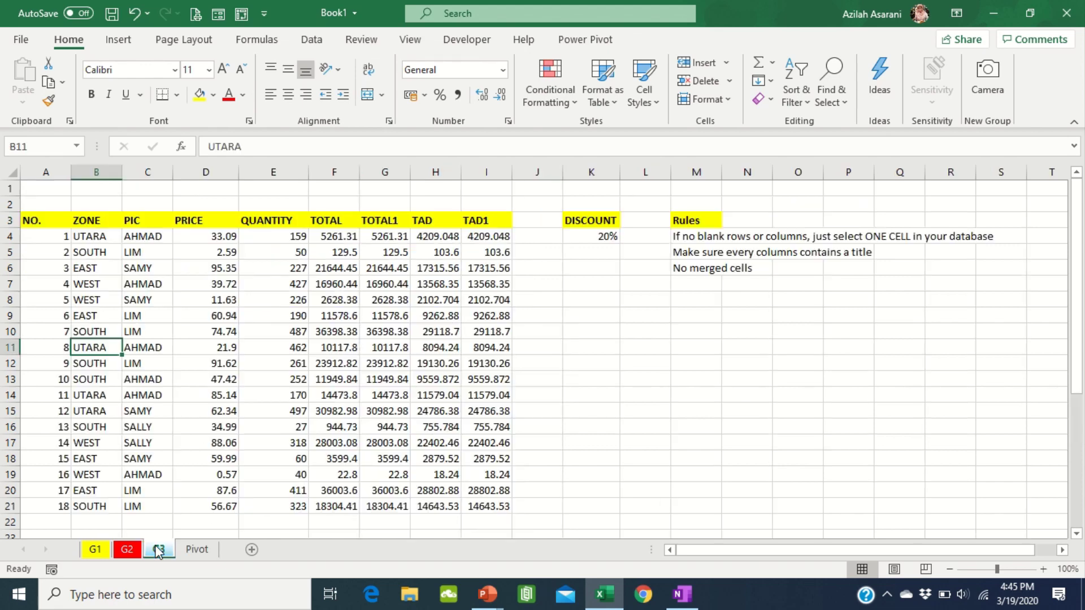
{"action": "right_click", "coordinate": [206, 171]}
{"action": "left_click", "coordinate": [255, 305]}
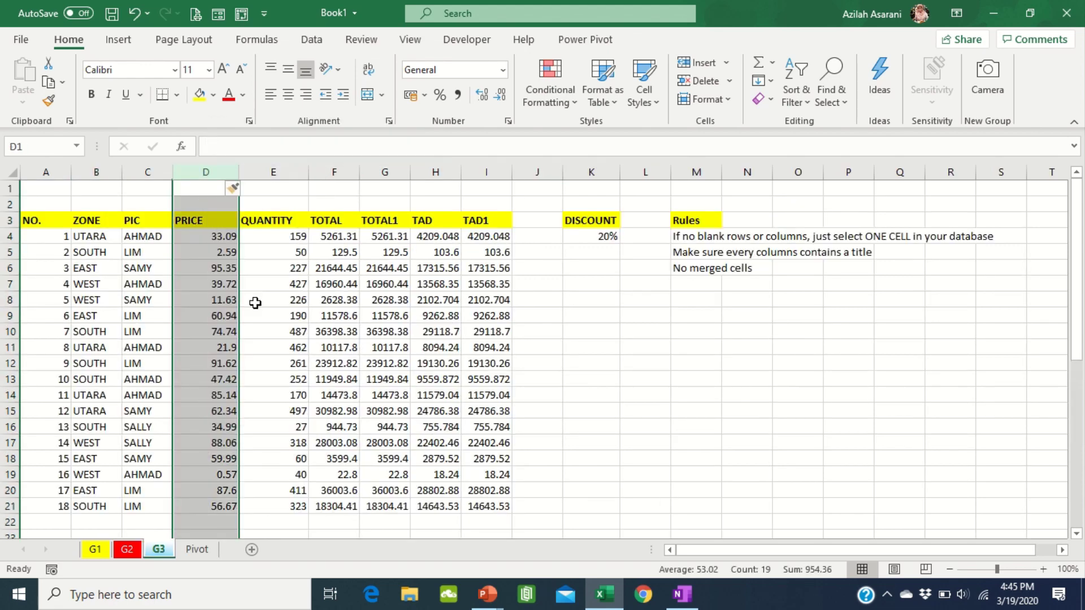
{"action": "left_click", "coordinate": [197, 223]}
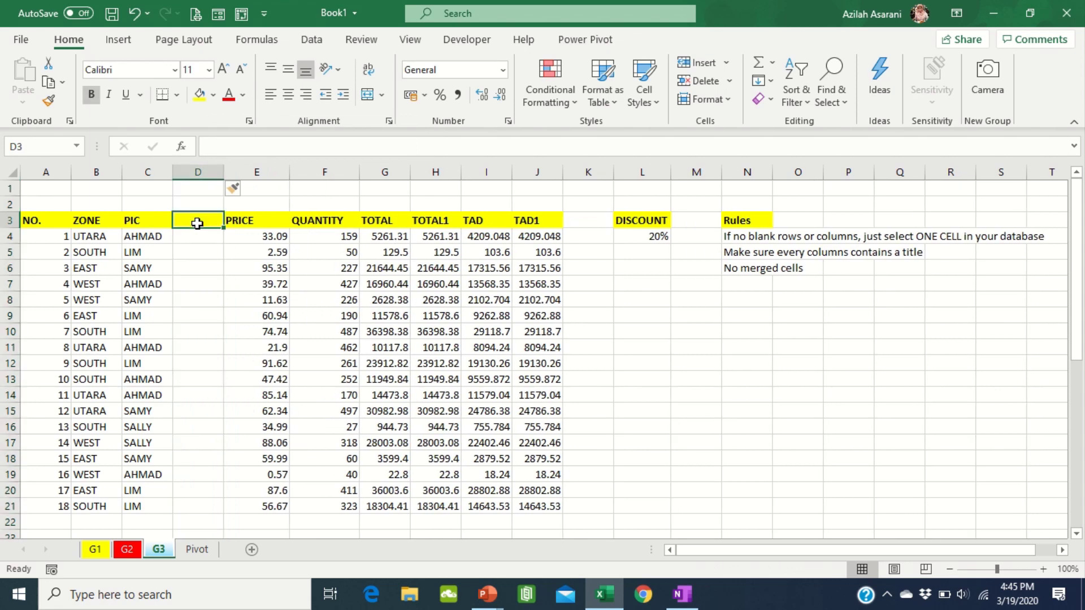
{"action": "key", "text": "Caps_Lock"}
{"action": "type", "text": "PRODUCT"}
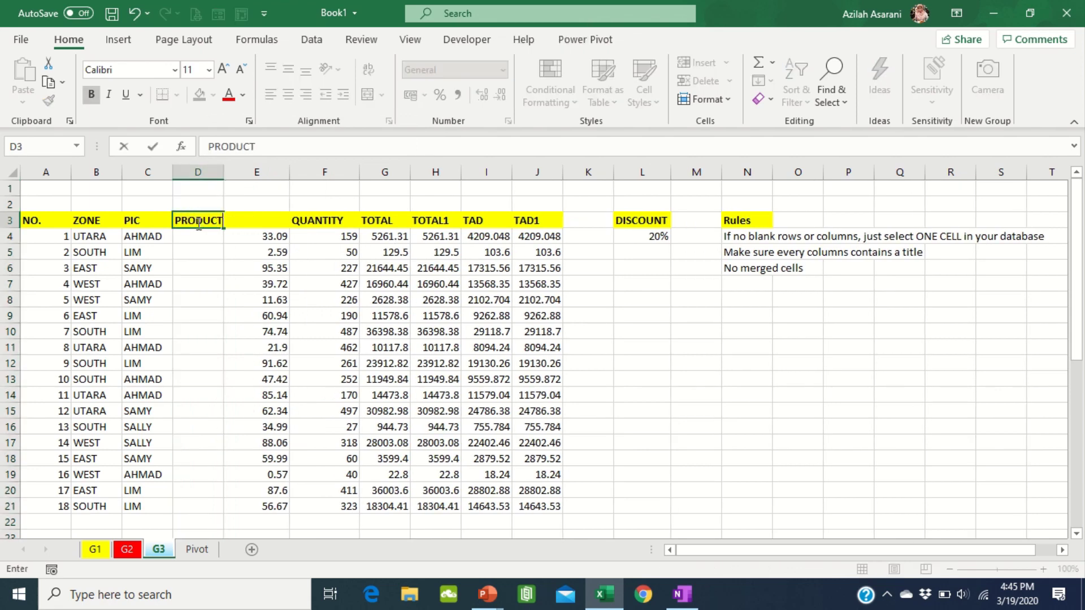
{"action": "key", "text": "Return"}
Fill the PRODUCT column D4:D21 with P1, P2 and P3 as a repeating pattern, using the Copy Cells fill option.
{"action": "type", "text": "P1"}
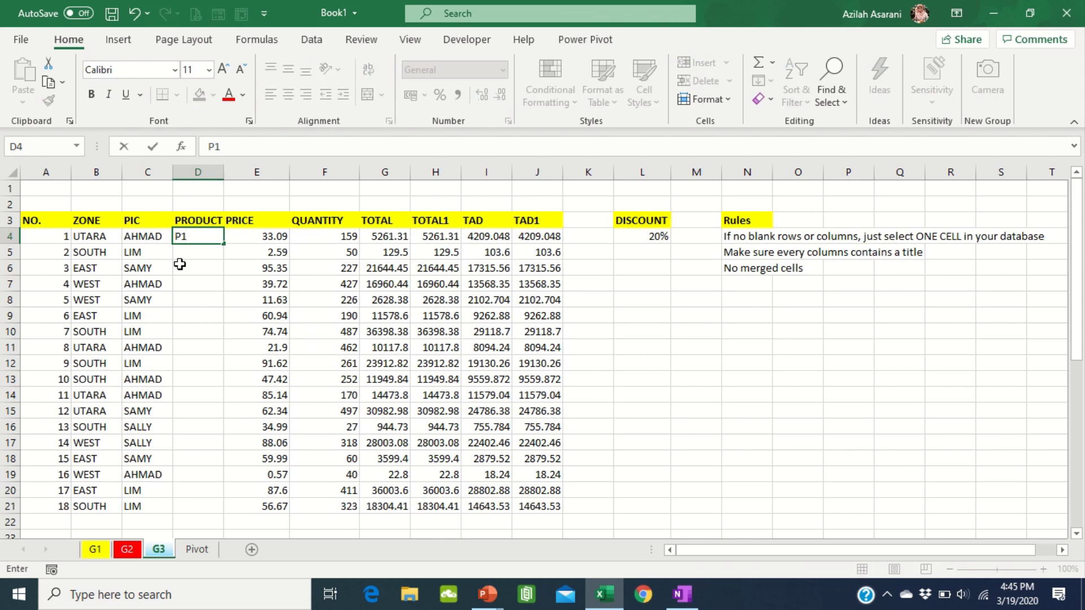
{"action": "left_click_drag", "start_coordinate": [224, 244], "coordinate": [224, 282]}
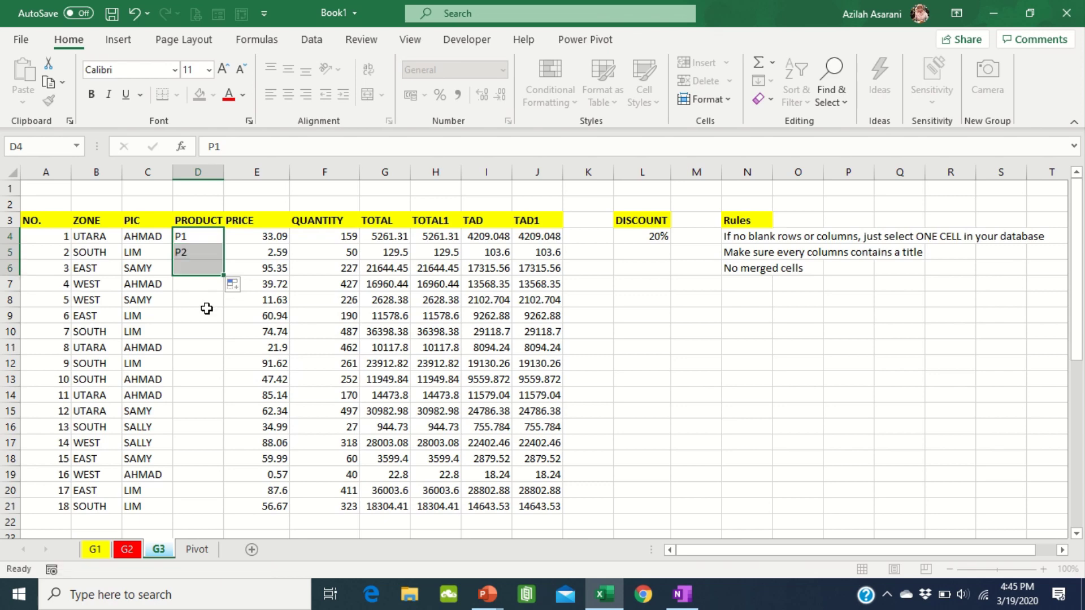
{"action": "double_click", "coordinate": [224, 276]}
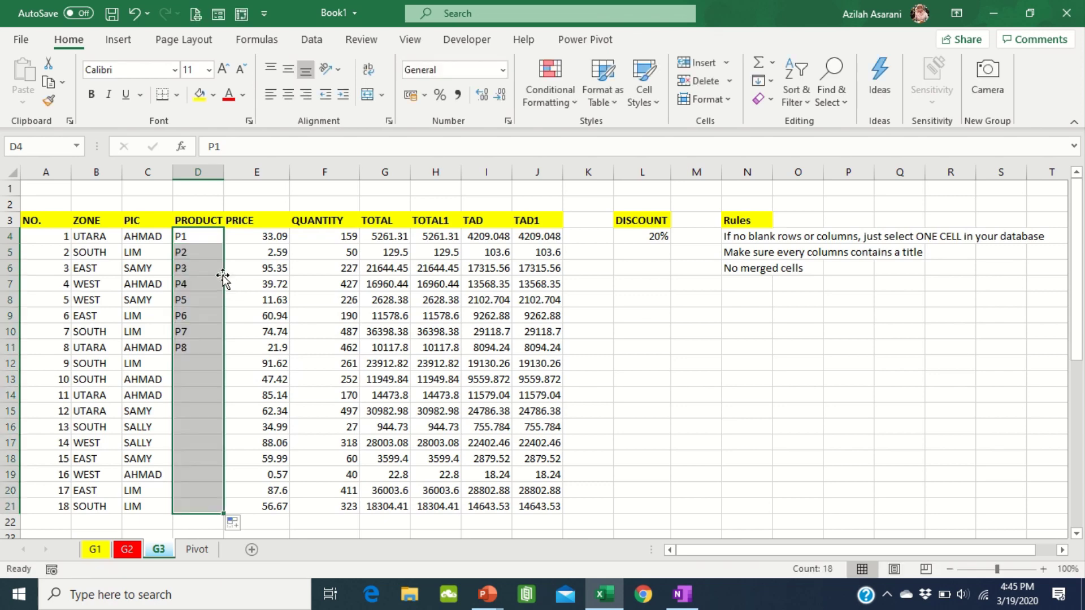
{"action": "left_click", "coordinate": [233, 523]}
{"action": "left_click", "coordinate": [275, 432]}
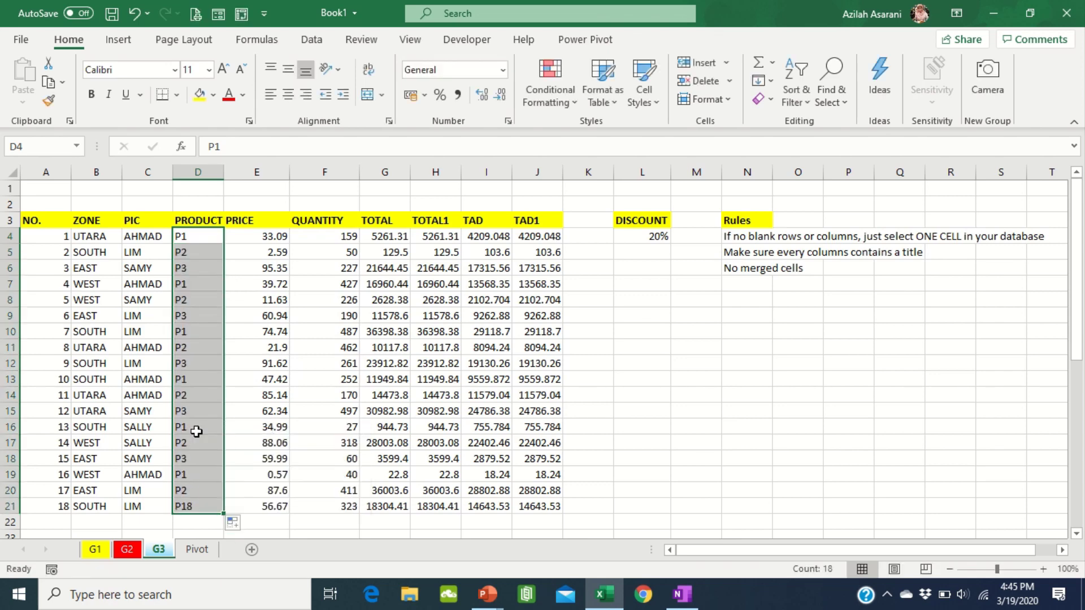
{"action": "left_click", "coordinate": [197, 430]}
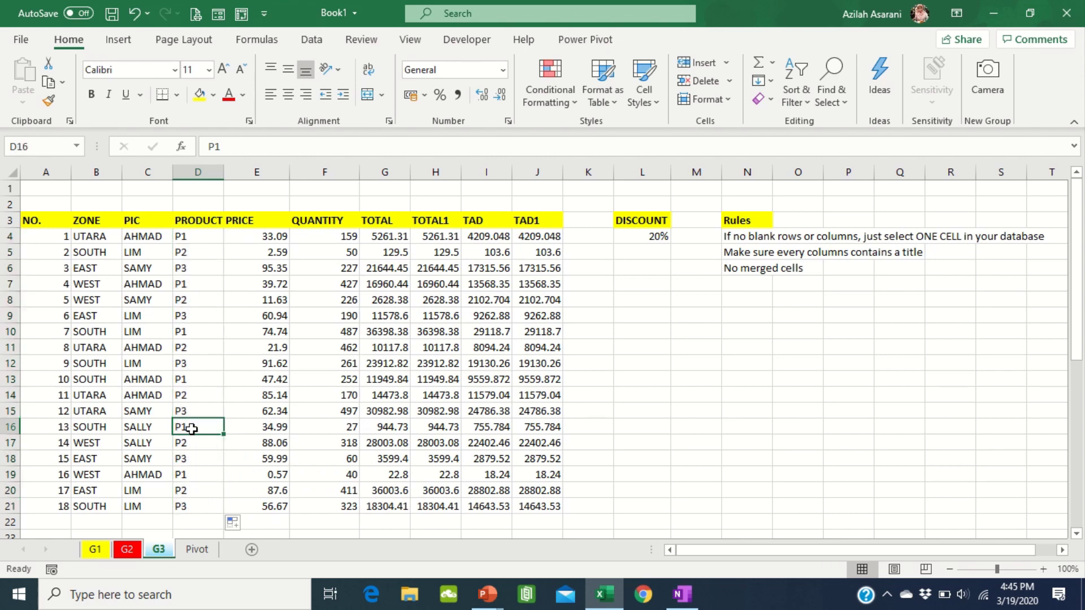
Check the PivotTable's field list on the Pivot sheet for the new PRODUCT field.
{"action": "left_click", "coordinate": [198, 550]}
{"action": "left_click", "coordinate": [246, 262]}
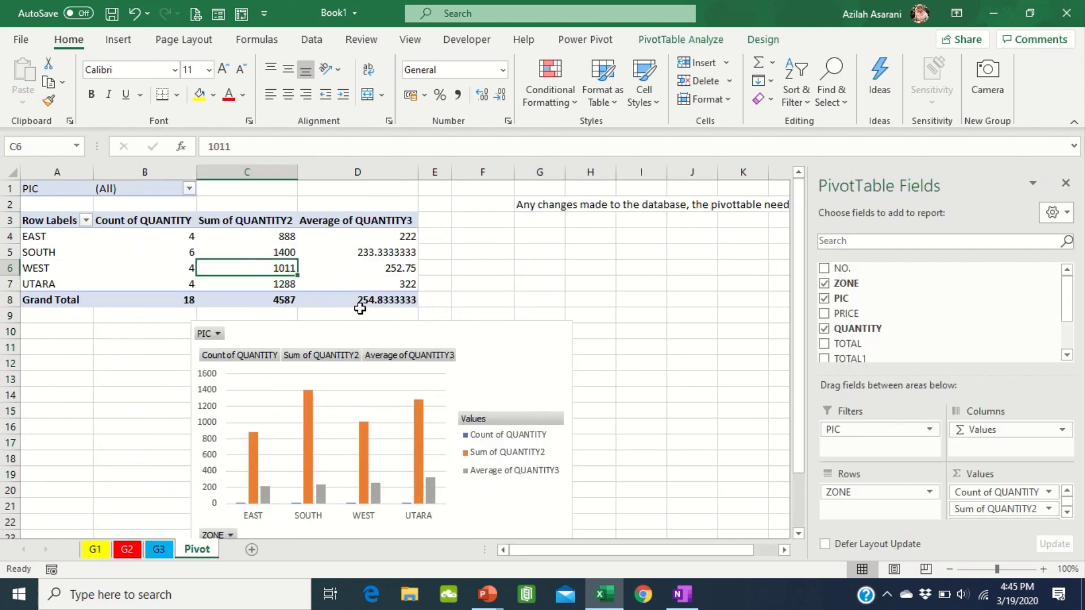
{"action": "mouse_move", "coordinate": [1065, 307]}
{"action": "left_mouse_down"}
{"action": "mouse_move", "coordinate": [1075, 337]}
{"action": "mouse_move", "coordinate": [1072, 303]}
{"action": "left_mouse_up"}
{"action": "left_click", "coordinate": [540, 220]}
{"action": "type", "text": "nOTIC"}
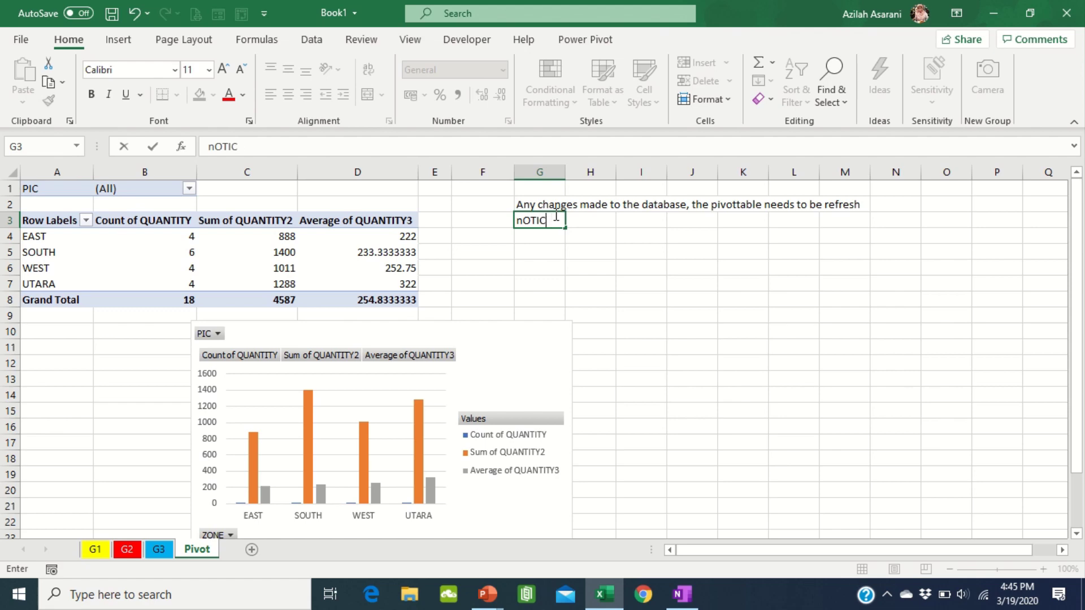
{"action": "key", "text": "BackSpace"}
{"action": "key", "text": "BackSpace"}
{"action": "key", "text": "BackSpace"}
{"action": "key", "text": "BackSpace"}
{"action": "key", "text": "Tab"}
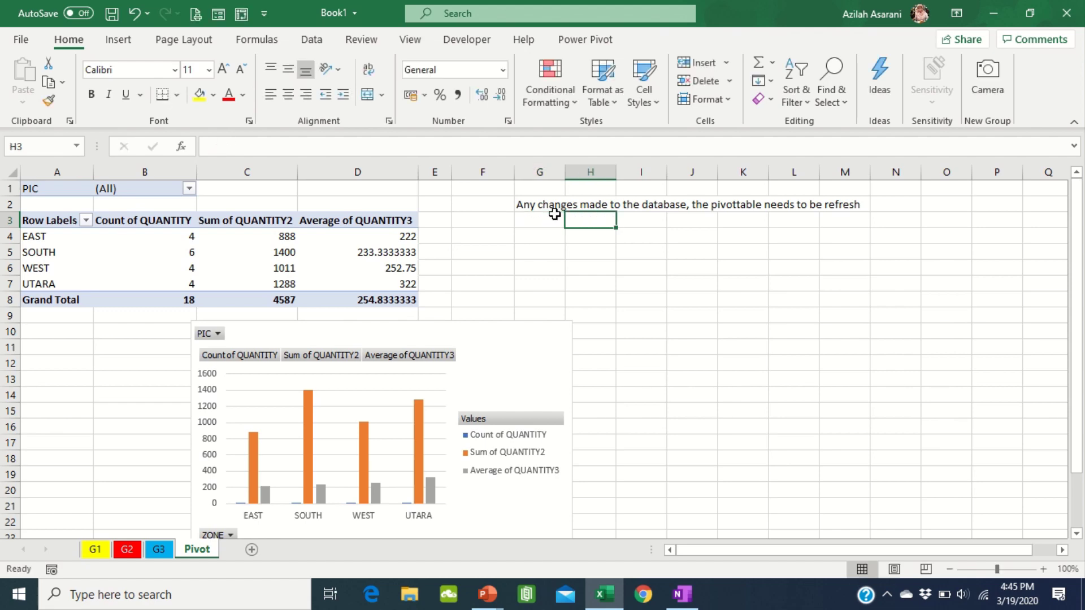
Enter the note "Notice that PRODUCT is not added? You must refresh" in cell G3 of the Pivot sheet.
{"action": "left_click", "coordinate": [554, 214]}
{"action": "type", "text": "nOTI"}
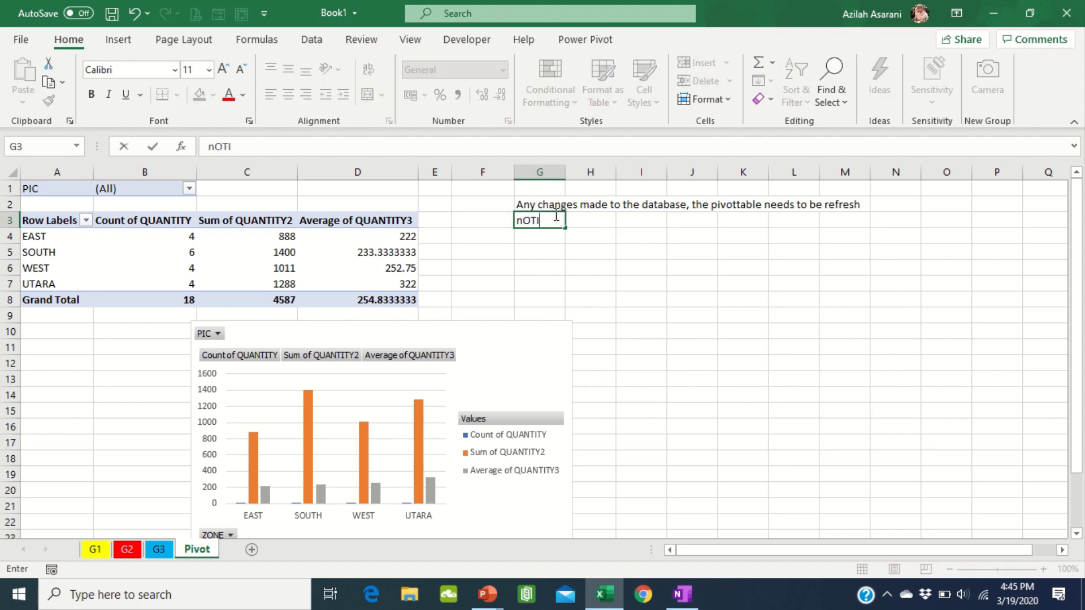
{"action": "key", "text": "BackSpace"}
{"action": "key", "text": "BackSpace"}
{"action": "key", "text": "BackSpace"}
{"action": "key", "text": "BackSpace"}
{"action": "key", "text": "BackSpace"}
{"action": "key", "text": "Caps_Lock"}
{"action": "type", "text": "Notice that P"}
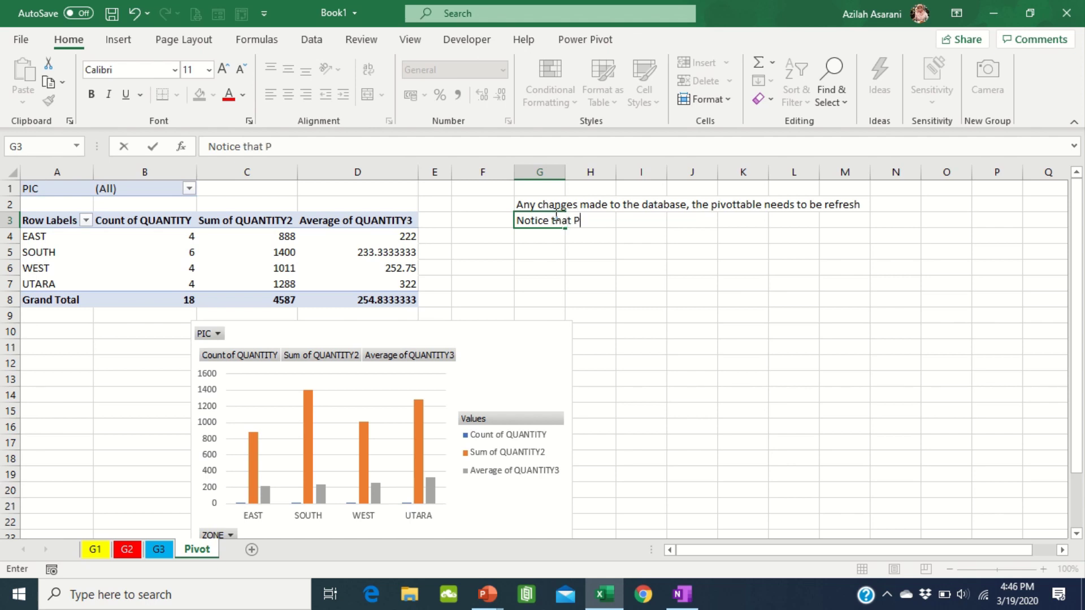
{"action": "type", "text": "RODUCT is not a"}
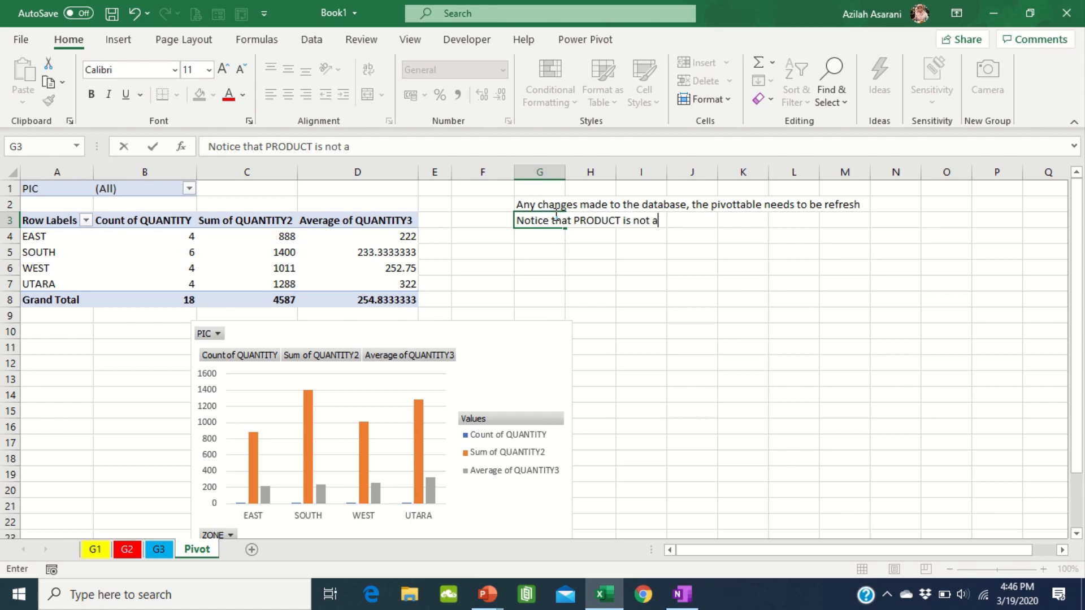
{"action": "type", "text": "dde"}
{"action": "type", "text": "d? You mu"}
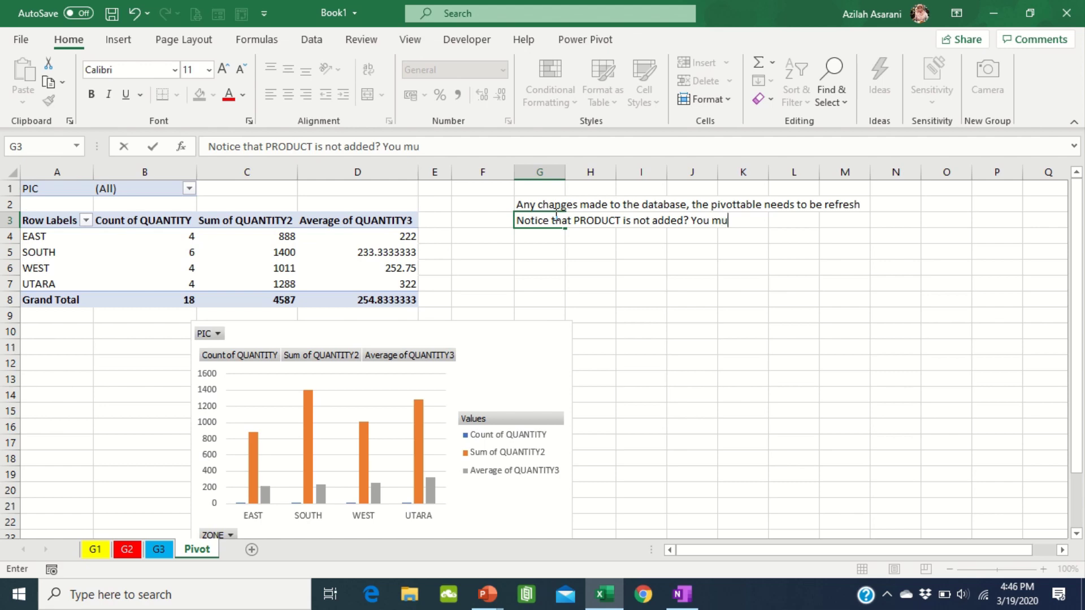
{"action": "type", "text": "st refre"}
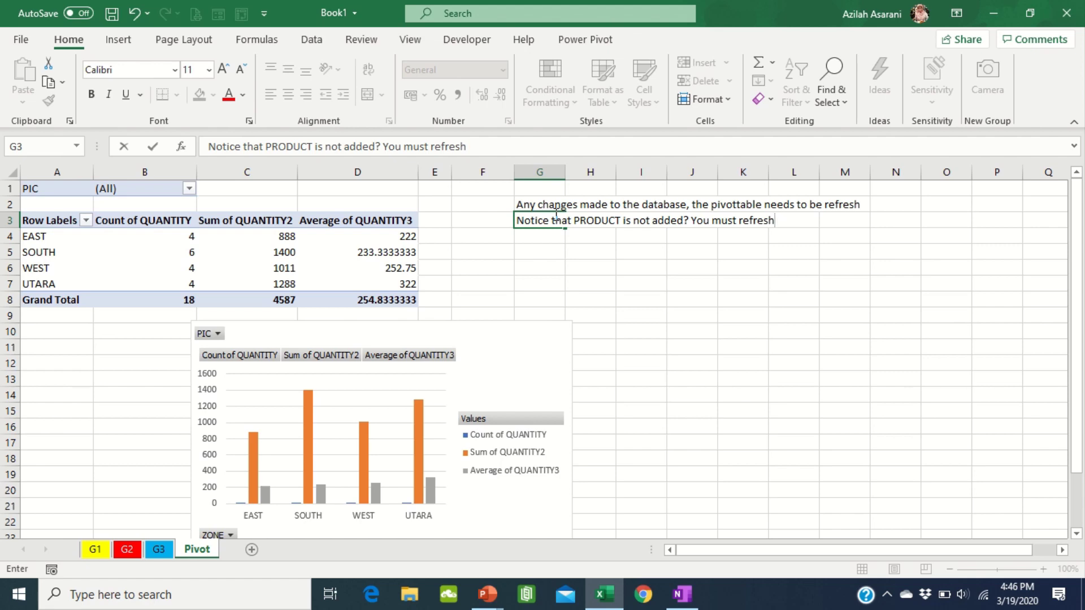
{"action": "type", "text": "sh"}
{"action": "key", "text": "Return"}
Refresh the PivotTable from its source data and add the PRODUCT field to the rows above ZONE.
{"action": "left_click", "coordinate": [212, 263]}
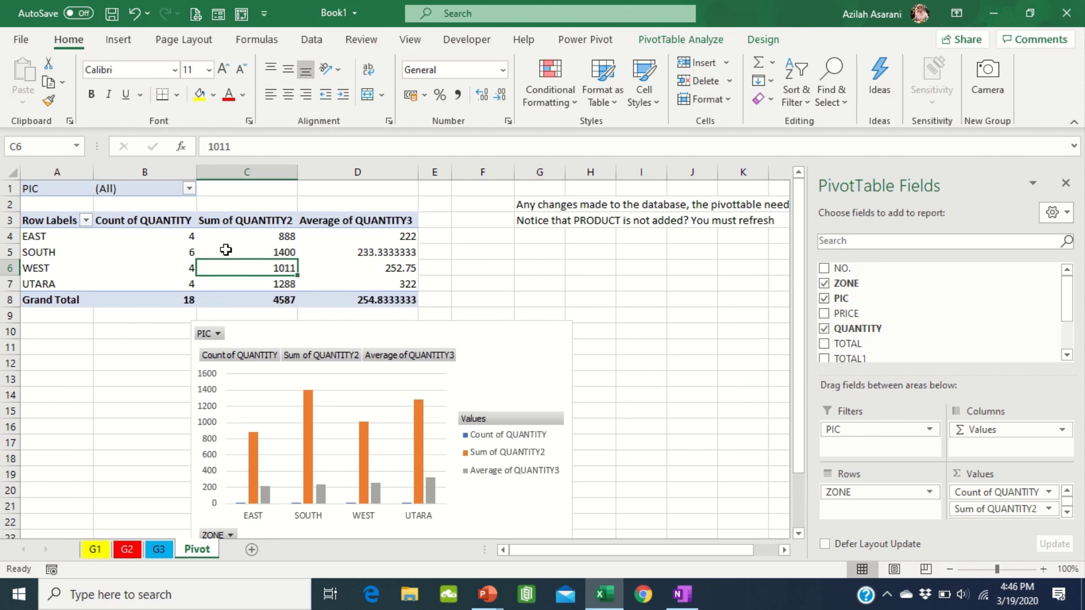
{"action": "left_click", "coordinate": [701, 40]}
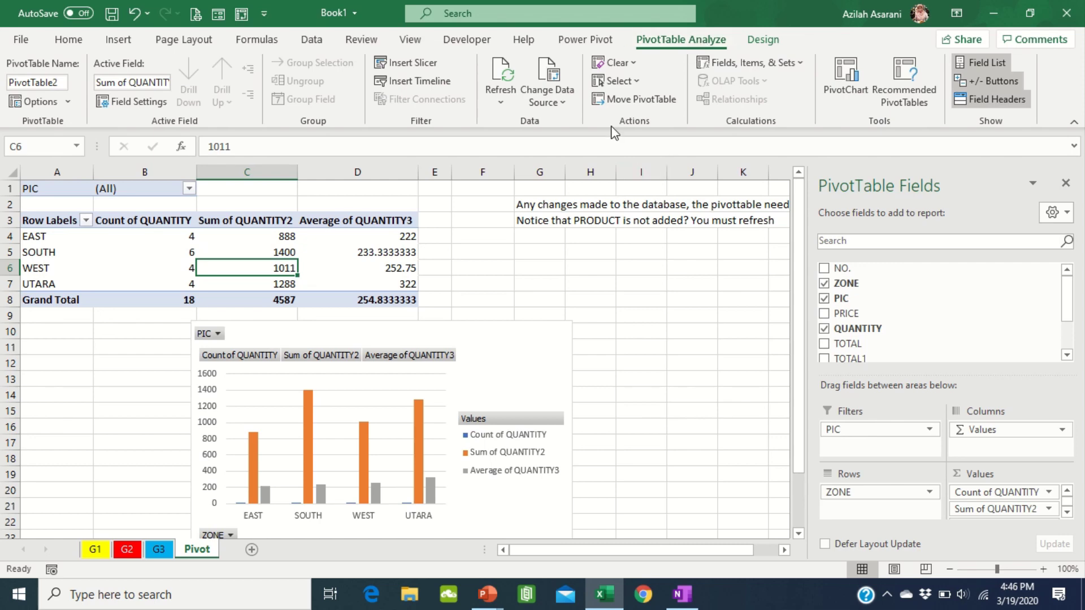
{"action": "left_click", "coordinate": [501, 71]}
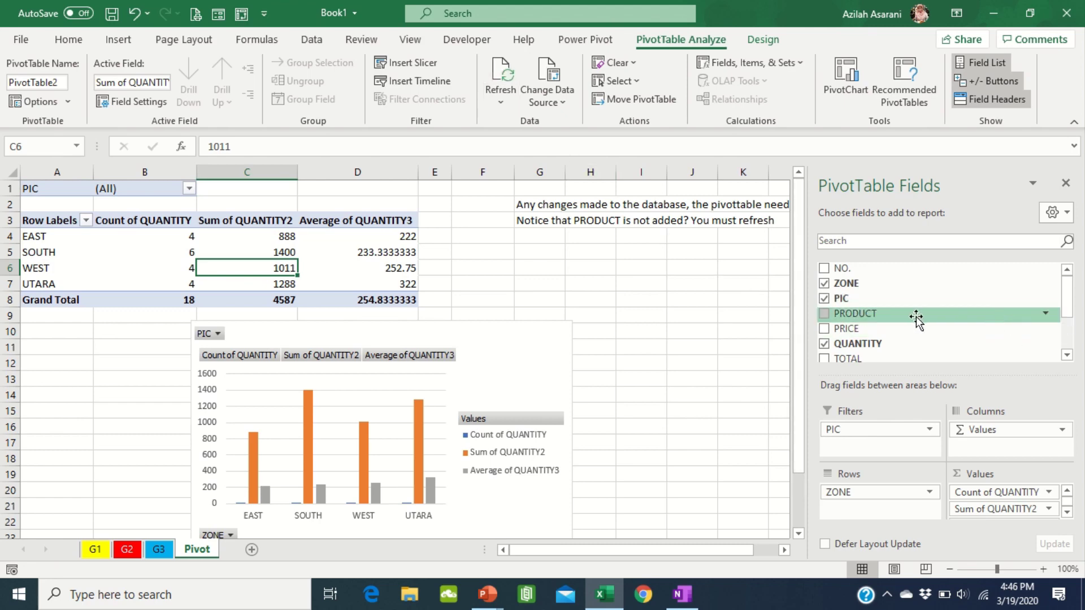
{"action": "left_click_drag", "start_coordinate": [859, 314], "coordinate": [870, 489]}
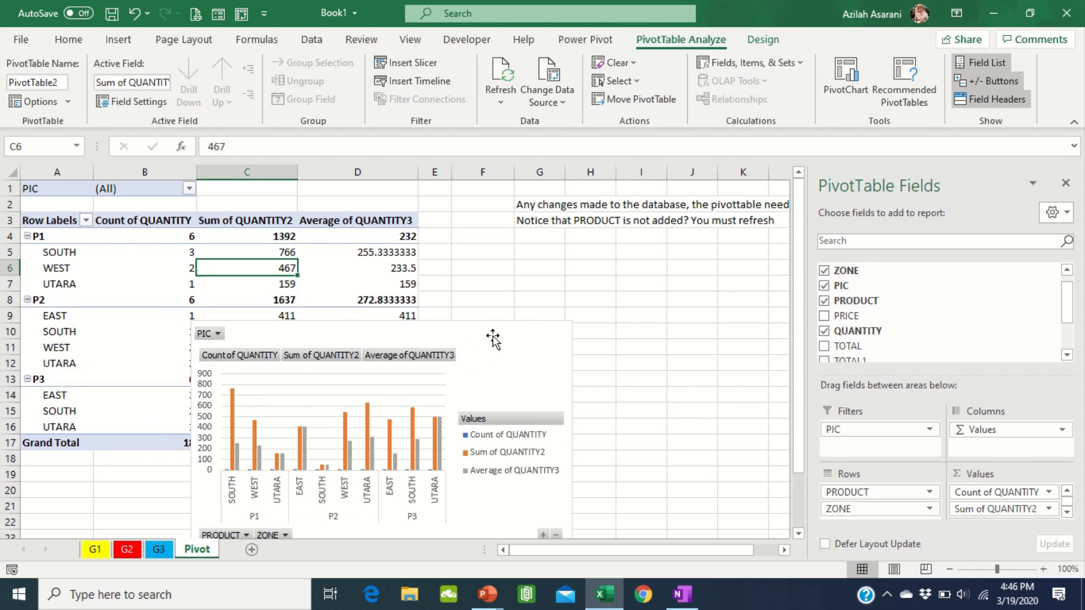
Move the PivotChart right and down to uncover more of the PivotTable, and reorder the row fields so PRODUCT is nested under ZONE.
{"action": "left_click_drag", "start_coordinate": [493, 339], "coordinate": [610, 359]}
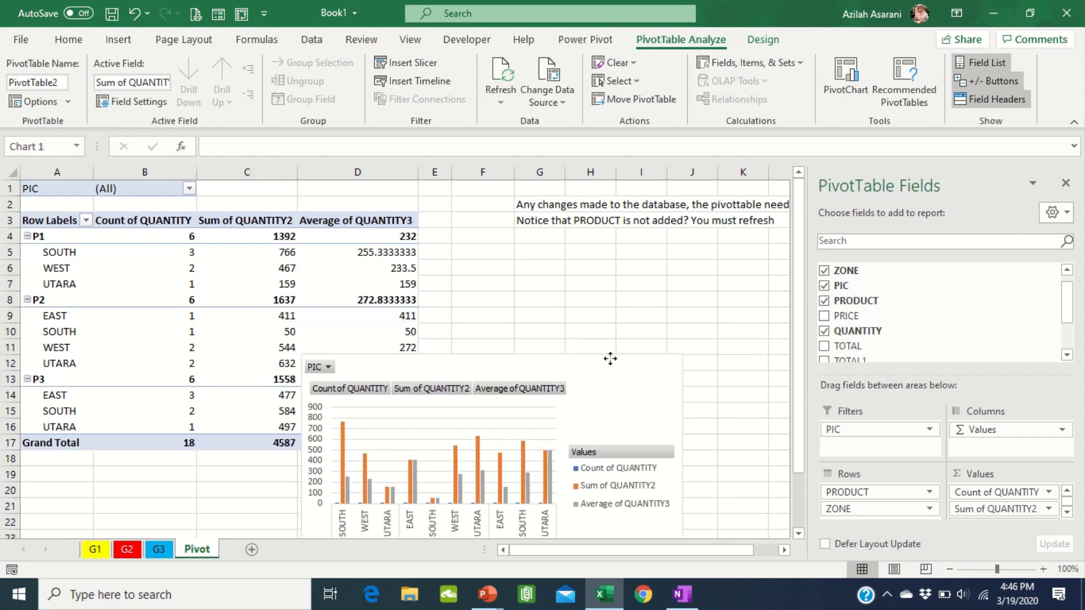
{"action": "left_click_drag", "start_coordinate": [881, 494], "coordinate": [877, 521]}
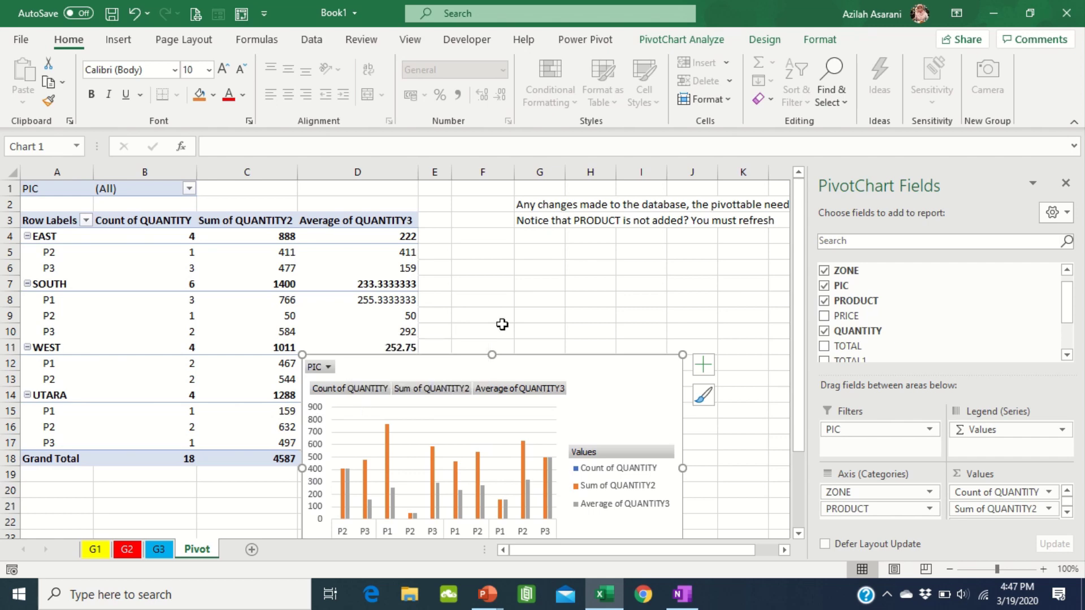
{"action": "left_click", "coordinate": [509, 307]}
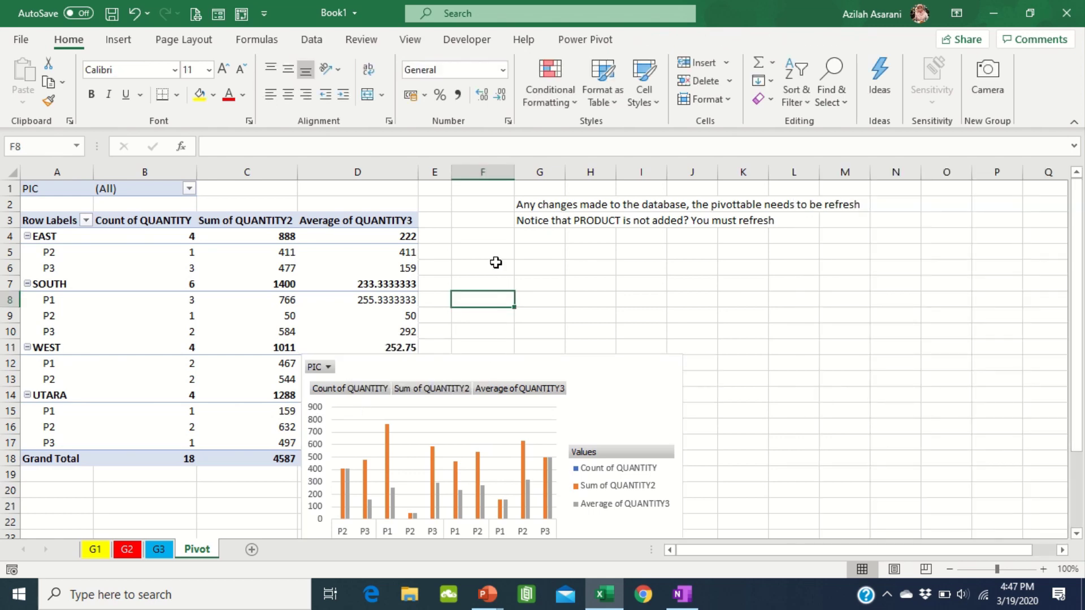